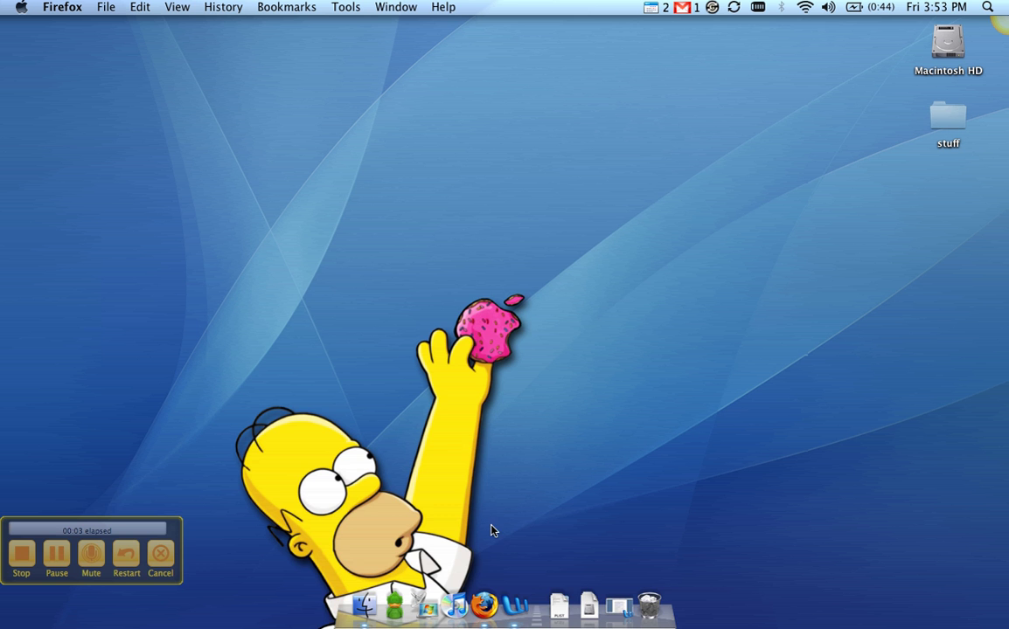
{"action": "left_click", "coordinate": [486, 603]}
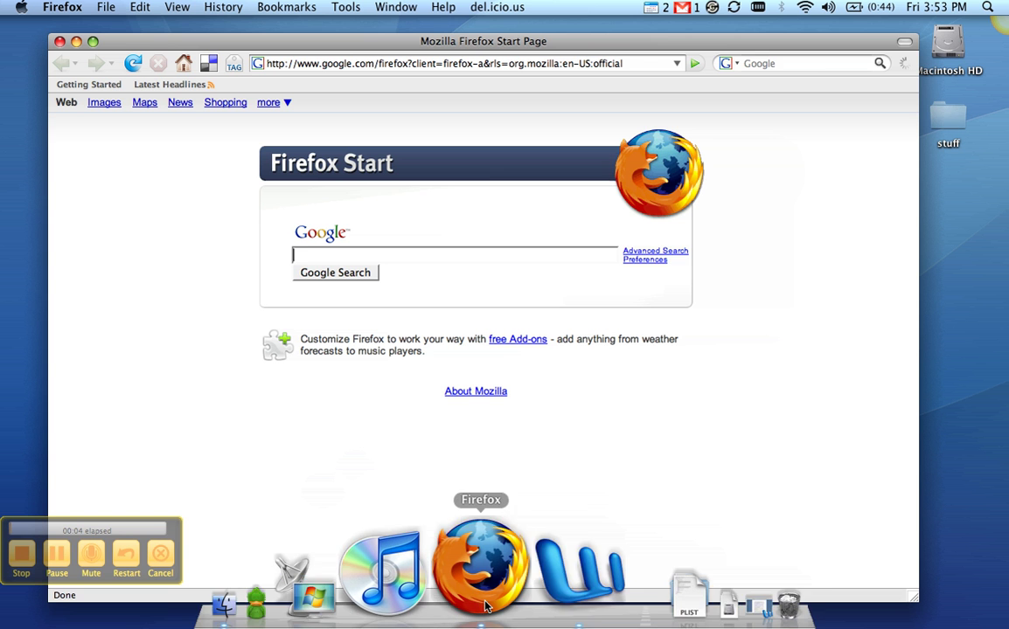
{"action": "left_click_drag", "start_coordinate": [295, 42], "coordinate": [295, 33]}
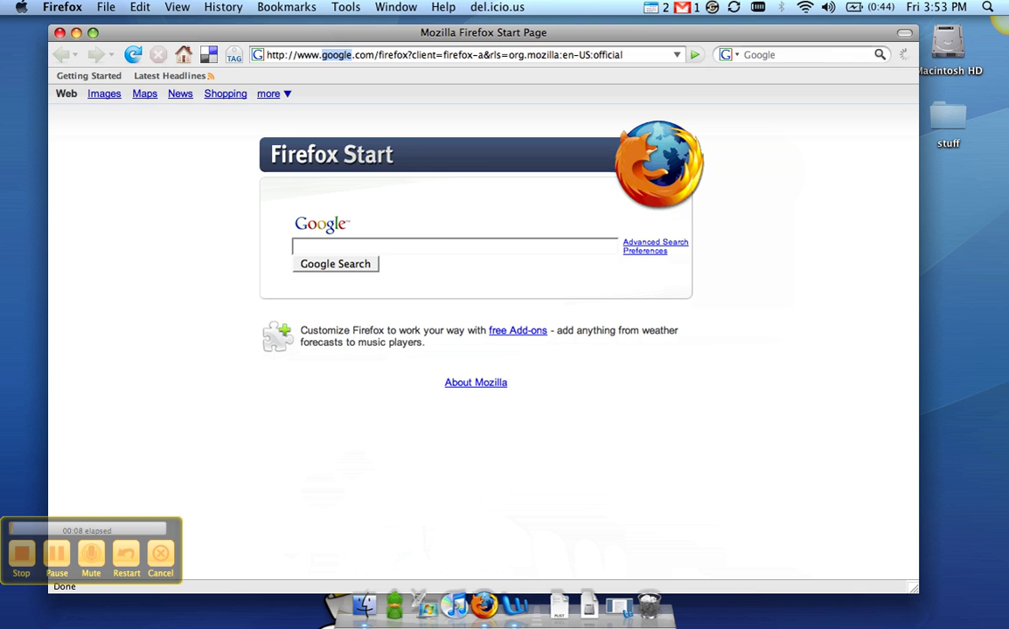
{"action": "left_click", "coordinate": [306, 54]}
{"action": "type", "text": "www.fo"}
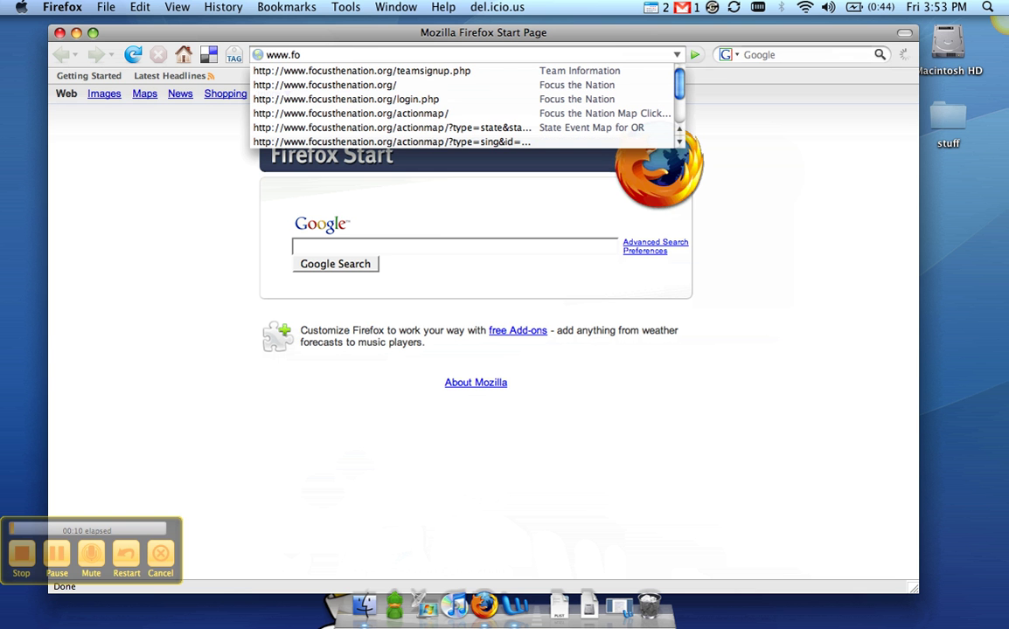
{"action": "type", "text": "cu"}
{"action": "key", "text": "Down"}
{"action": "key", "text": "Down"}
{"action": "key", "text": "Return"}
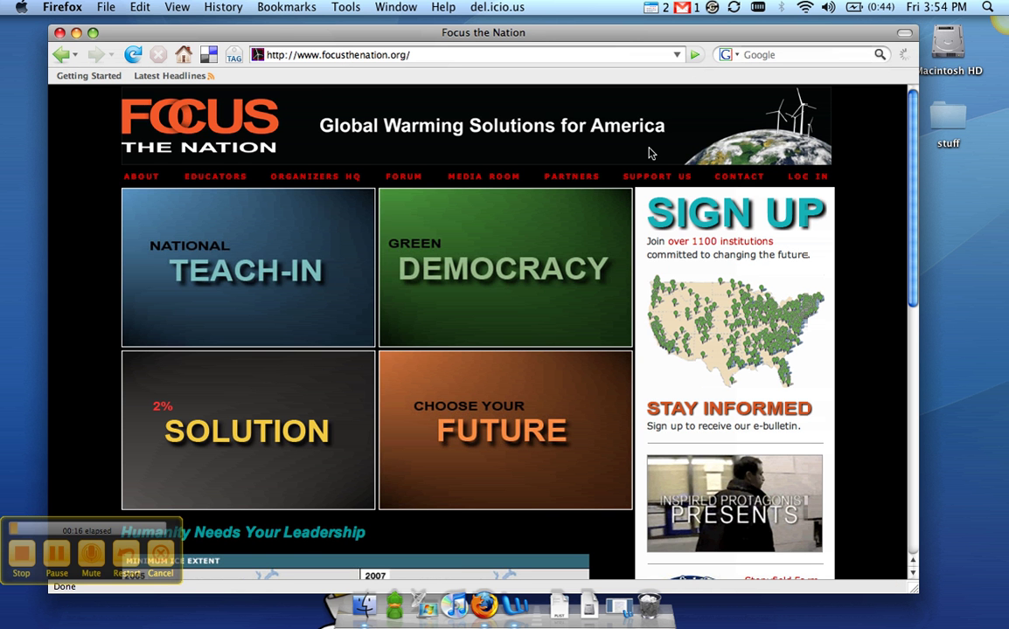
Step: Choose Oregon on the US event map and open the Delaris, LLC team profile
{"action": "left_click", "coordinate": [671, 315]}
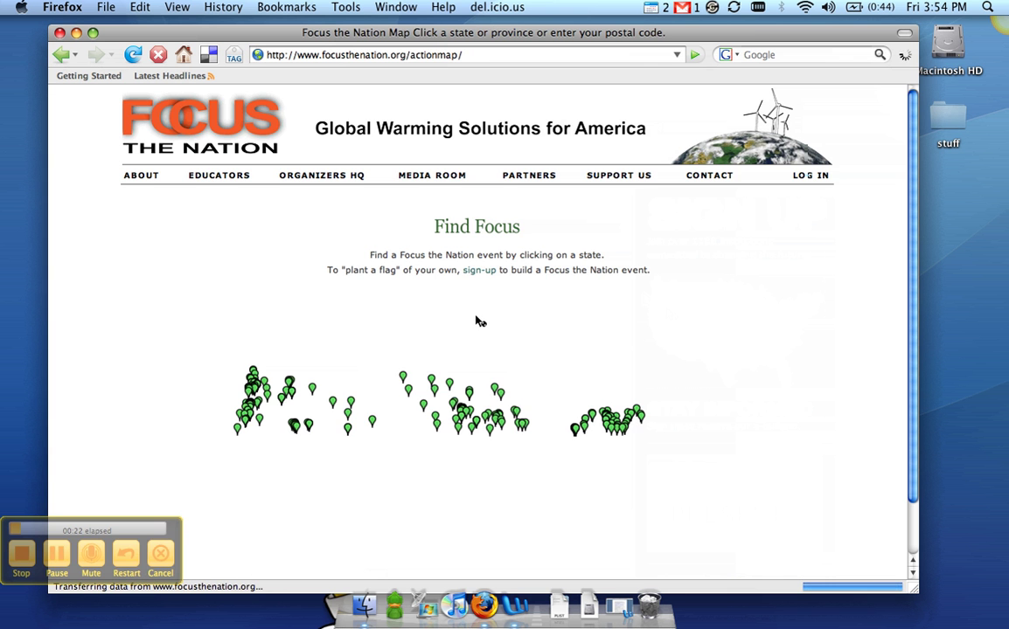
{"action": "scroll", "coordinate": [437, 311], "scroll_direction": "down", "scroll_amount": 2}
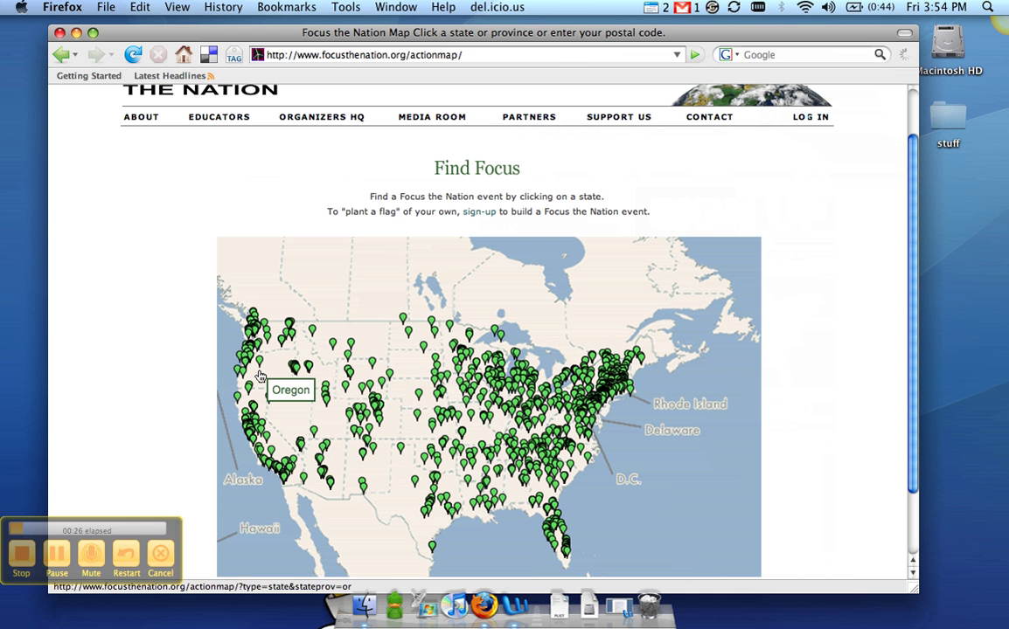
{"action": "left_click", "coordinate": [259, 374]}
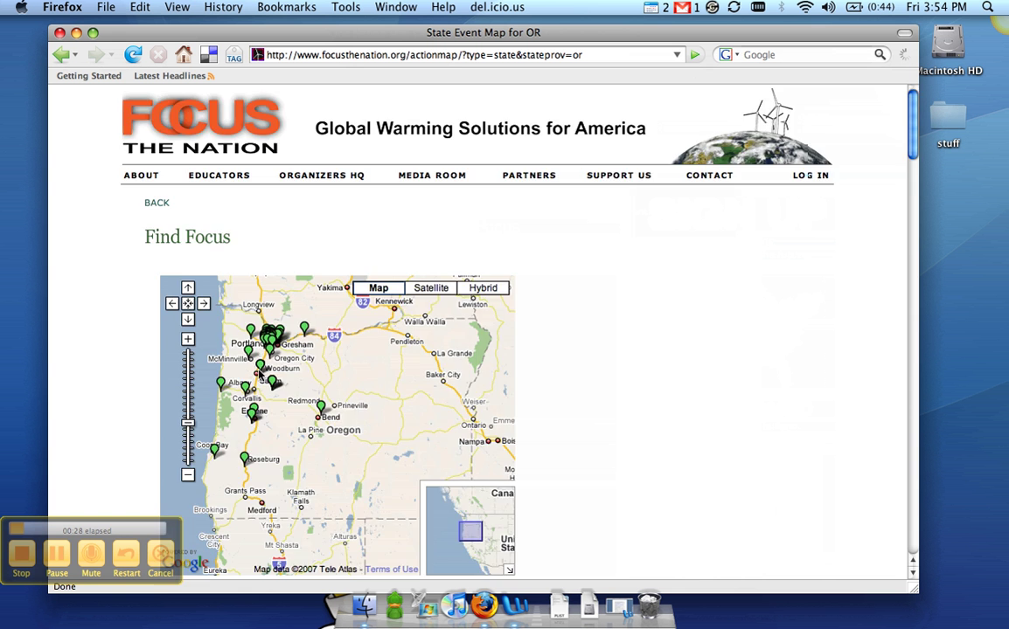
{"action": "scroll", "coordinate": [259, 374], "scroll_direction": "down", "scroll_amount": 20}
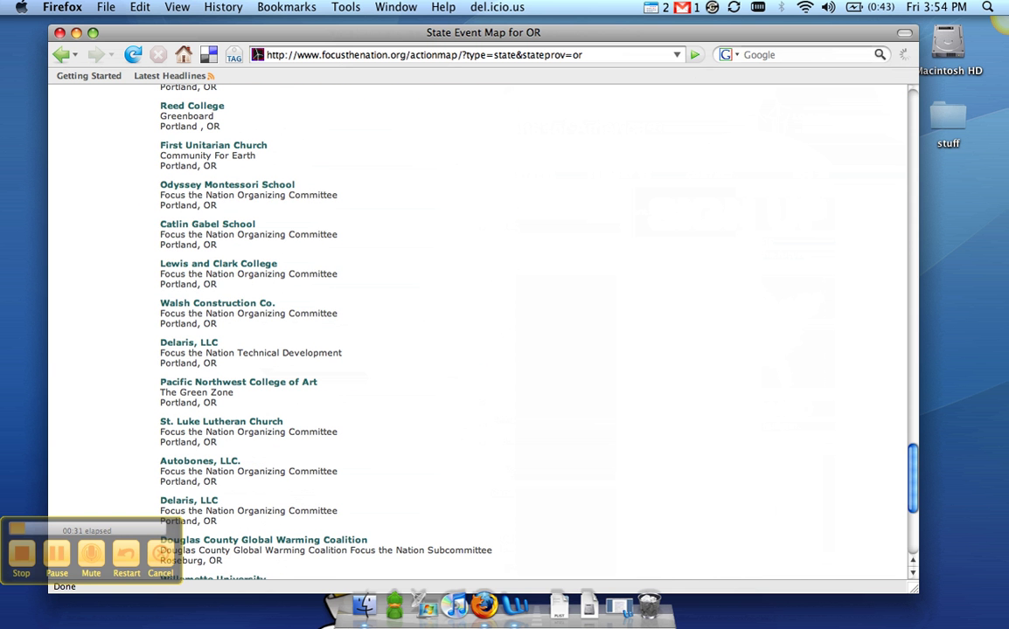
{"action": "left_click", "coordinate": [194, 347]}
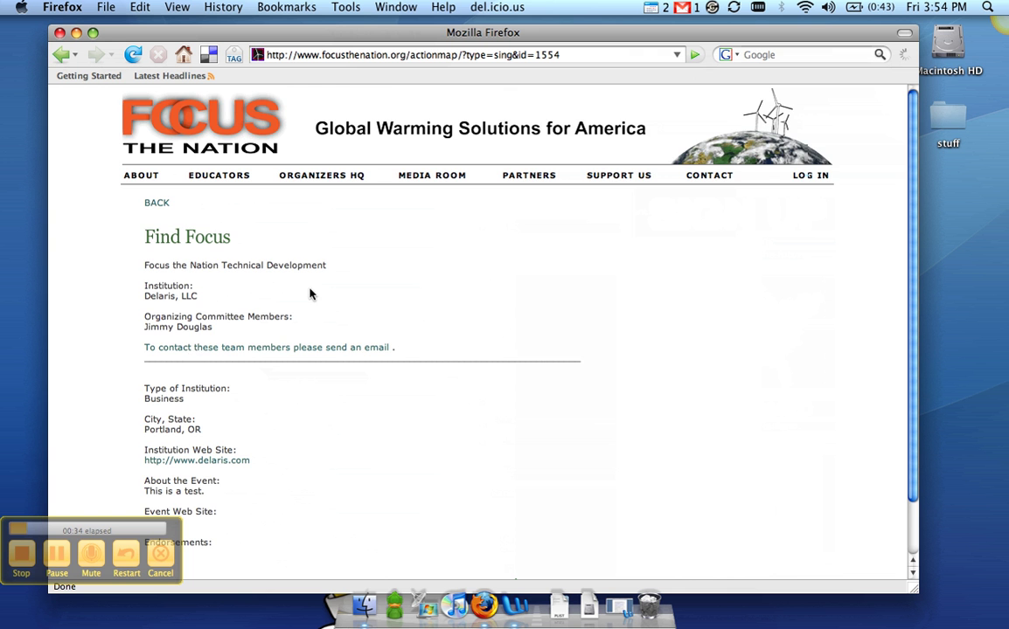
{"action": "scroll", "coordinate": [311, 294], "scroll_direction": "down", "scroll_amount": 3}
{"action": "scroll", "coordinate": [311, 294], "scroll_direction": "up", "scroll_amount": 3}
{"action": "scroll", "coordinate": [452, 309], "scroll_direction": "down", "scroll_amount": 3}
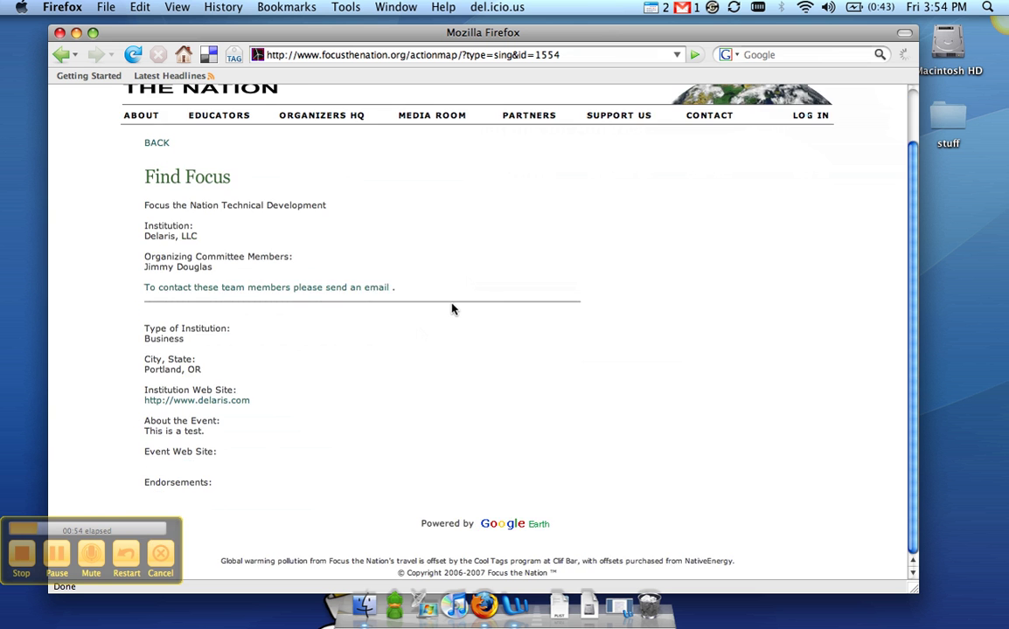
{"action": "scroll", "coordinate": [452, 309], "scroll_direction": "up", "scroll_amount": 3}
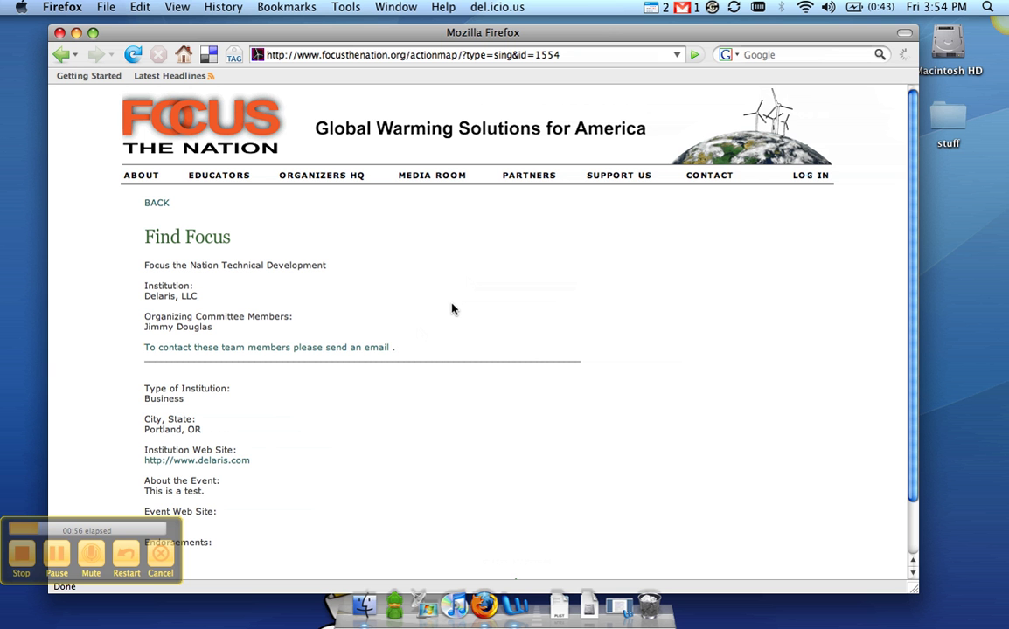
Step: Load maps.google.com in a new tab
{"action": "key", "text": "super+t"}
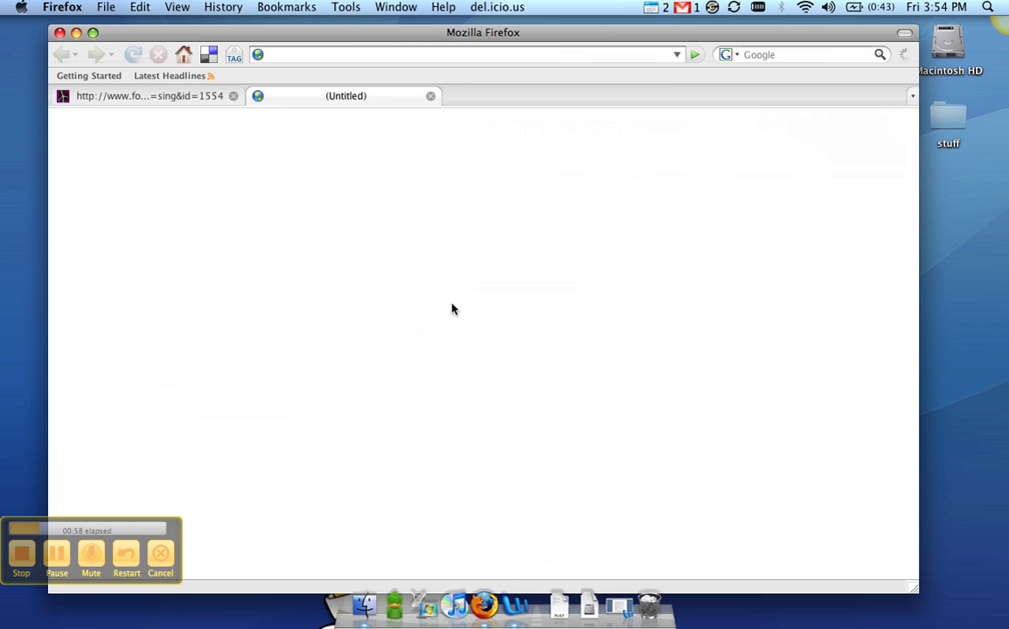
{"action": "type", "text": "maps.google.com"}
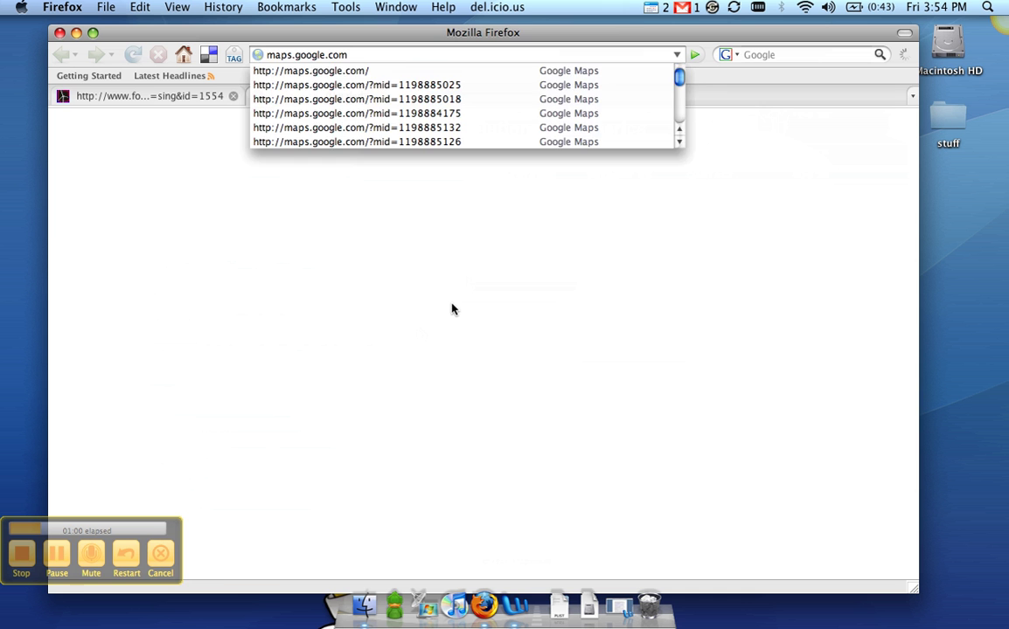
{"action": "key", "text": "Return"}
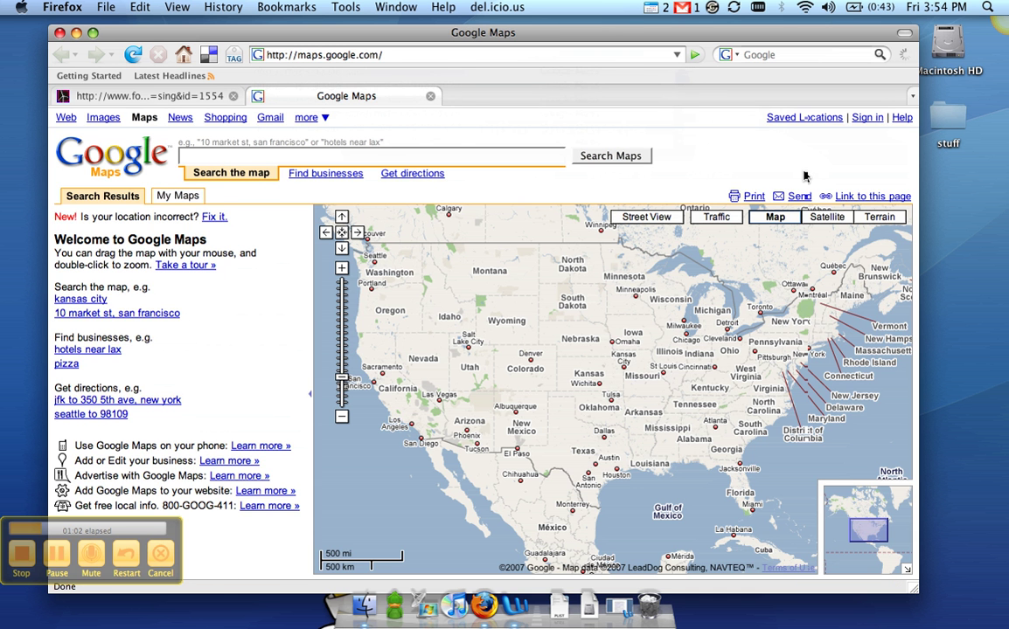
Step: Sign in with the saved Google account and open the Delaris Office map from My Maps
{"action": "left_click", "coordinate": [869, 119]}
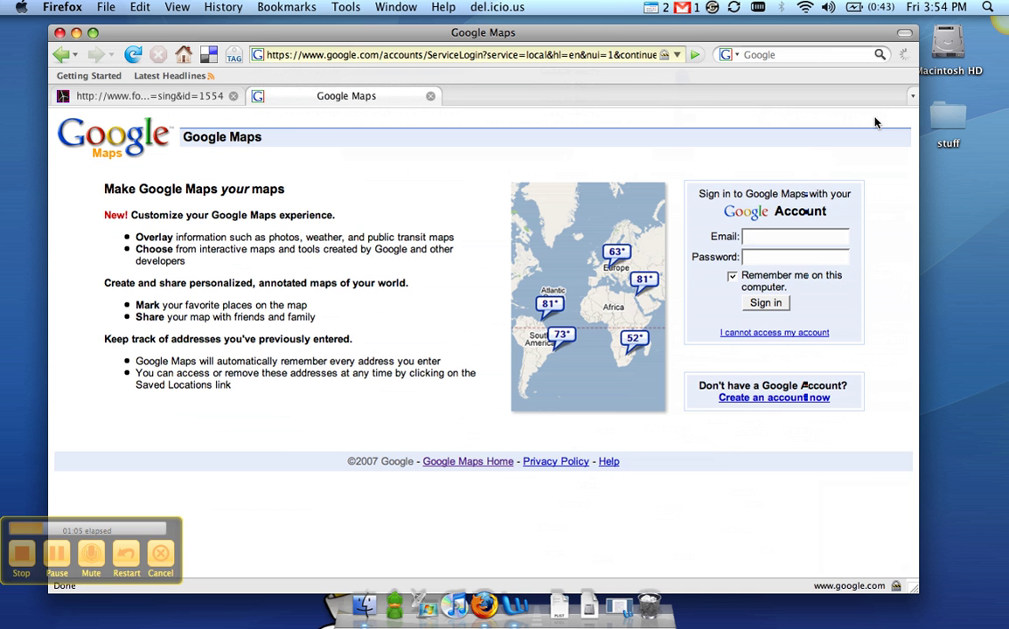
{"action": "type", "text": "ewjim"}
{"action": "key", "text": "Down"}
{"action": "key", "text": "Return"}
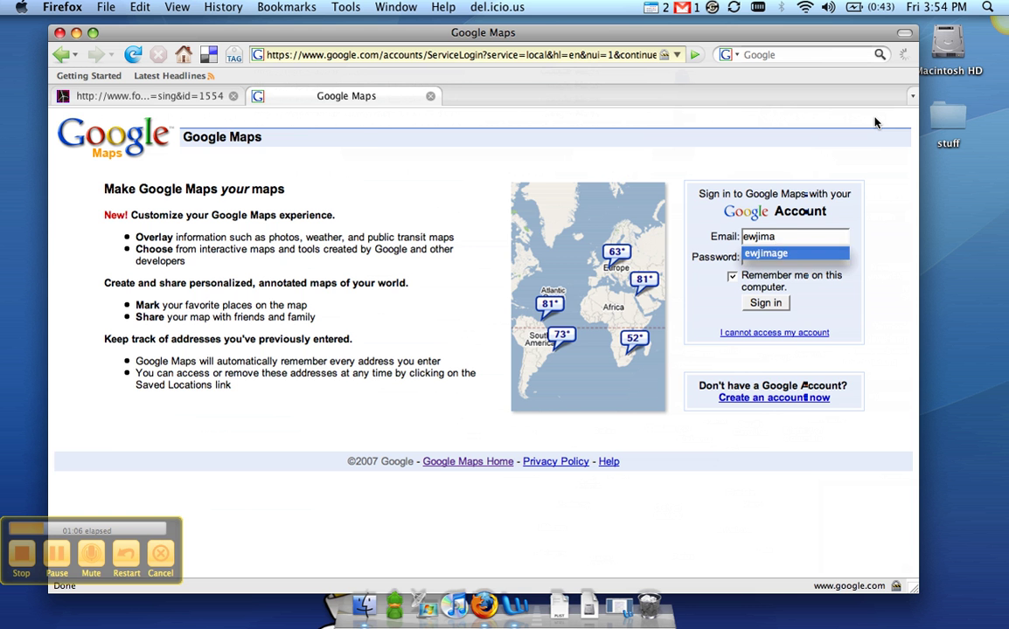
{"action": "key", "text": "Return"}
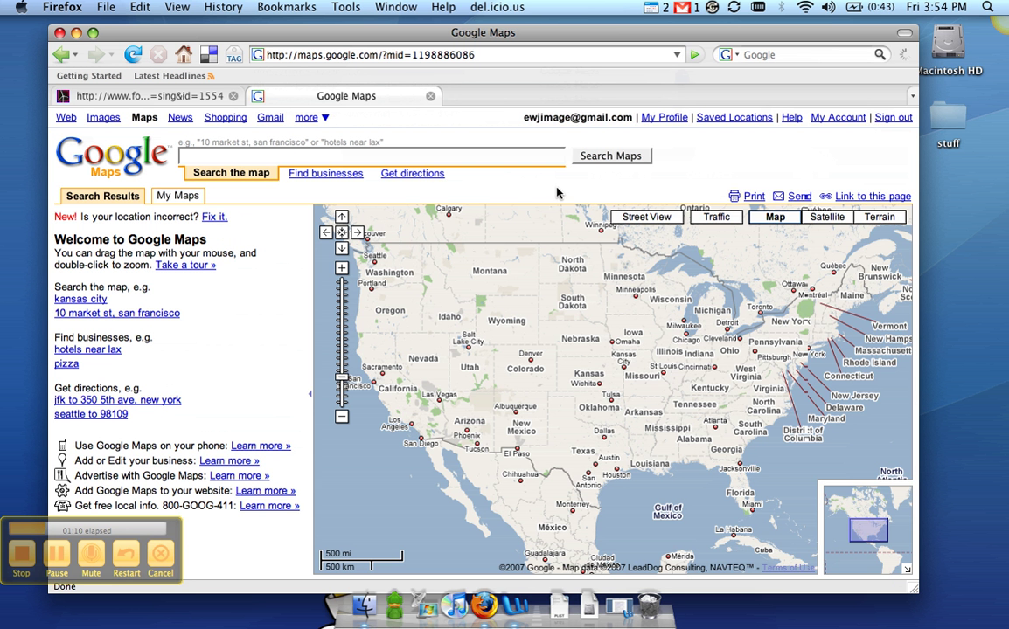
{"action": "left_click", "coordinate": [162, 197]}
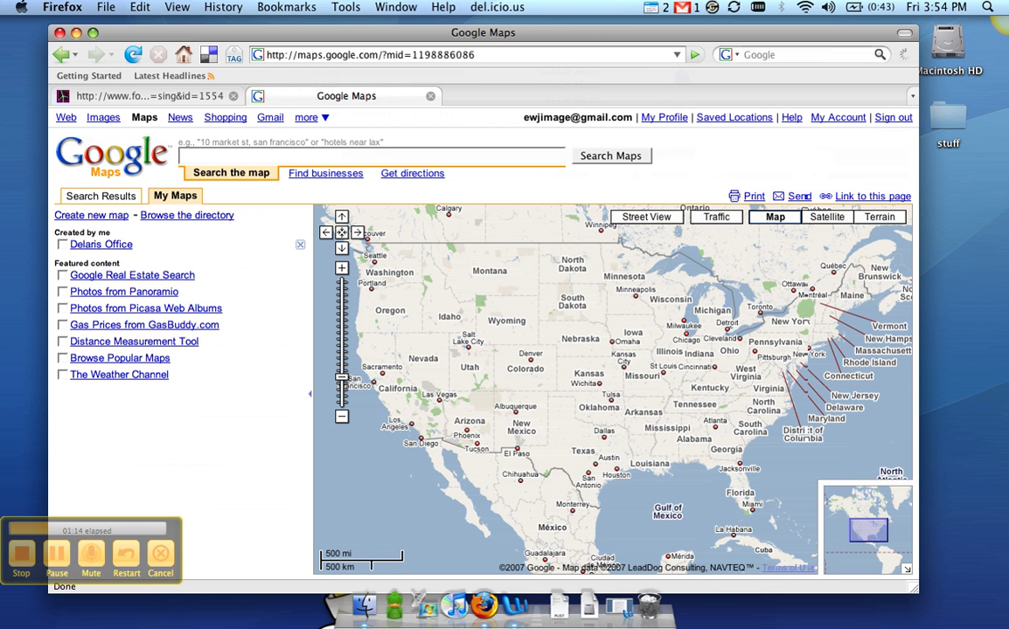
{"action": "left_click", "coordinate": [101, 244]}
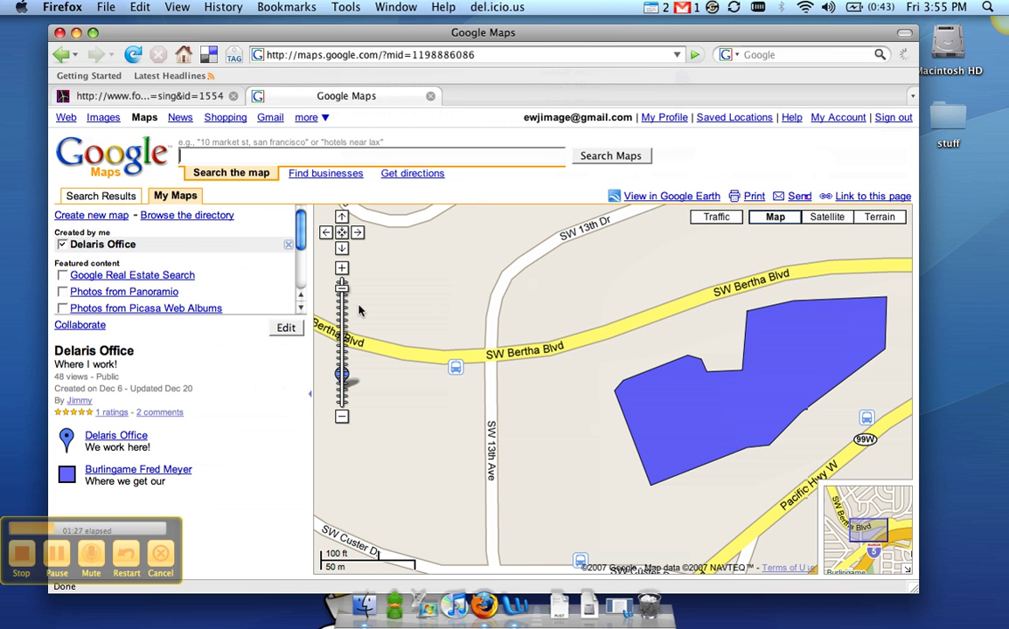
Step: Bring up the Delaris Office map's link panel and copy its iframe embed HTML
{"action": "left_click", "coordinate": [286, 327]}
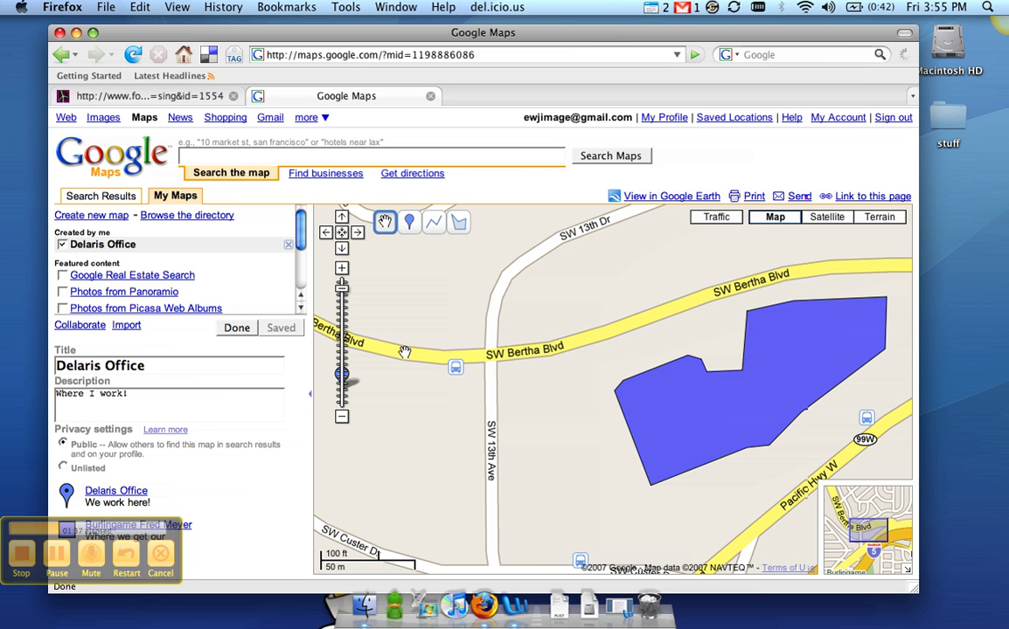
{"action": "left_click", "coordinate": [872, 197]}
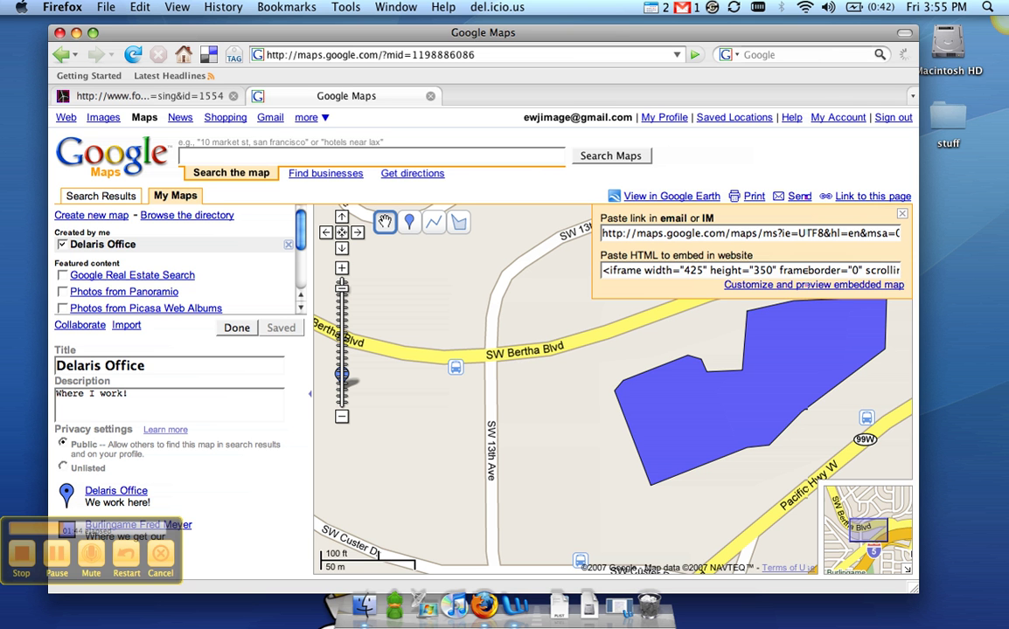
{"action": "left_click", "coordinate": [750, 270]}
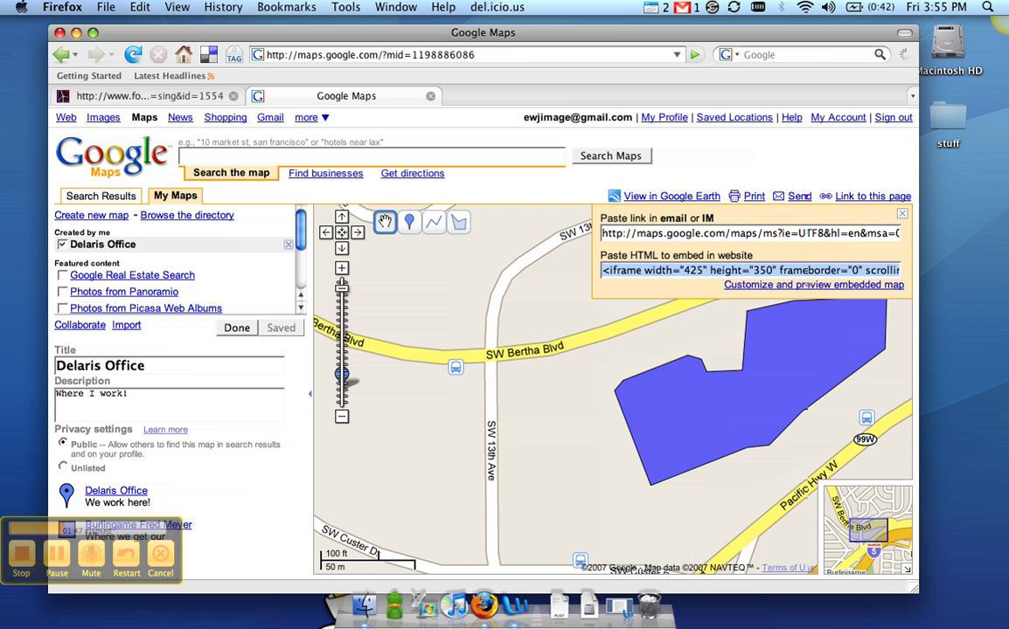
{"action": "right_click", "coordinate": [623, 270]}
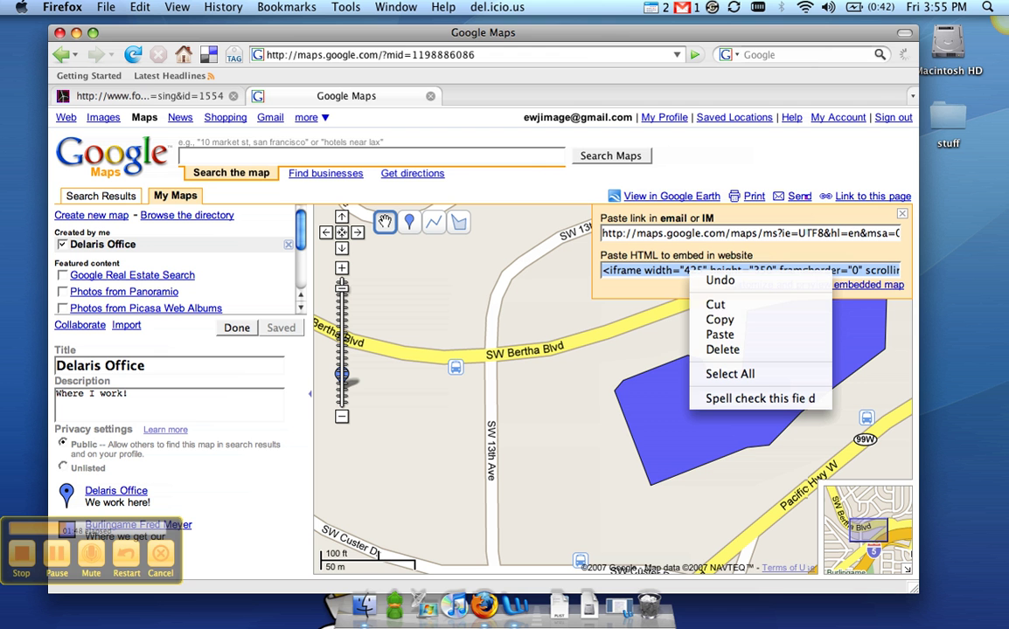
{"action": "left_click", "coordinate": [706, 321]}
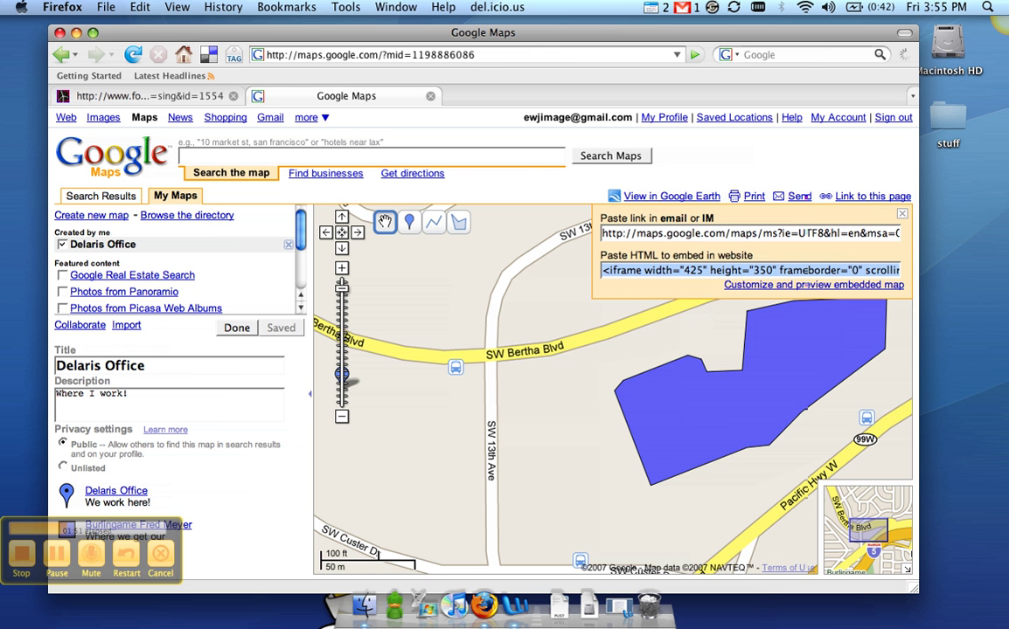
{"action": "left_click", "coordinate": [137, 7]}
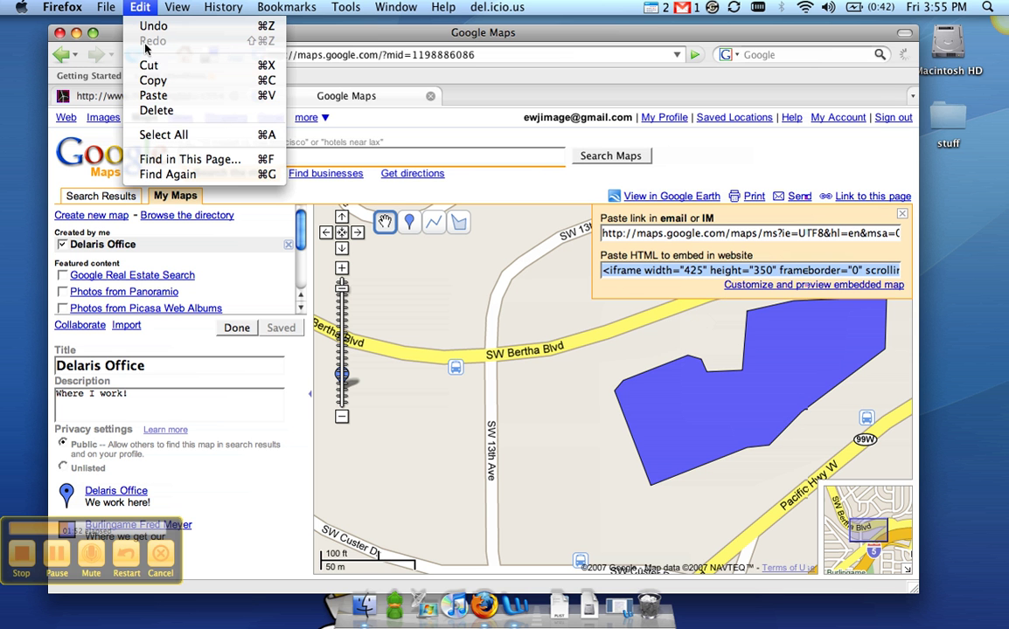
{"action": "left_click", "coordinate": [154, 80]}
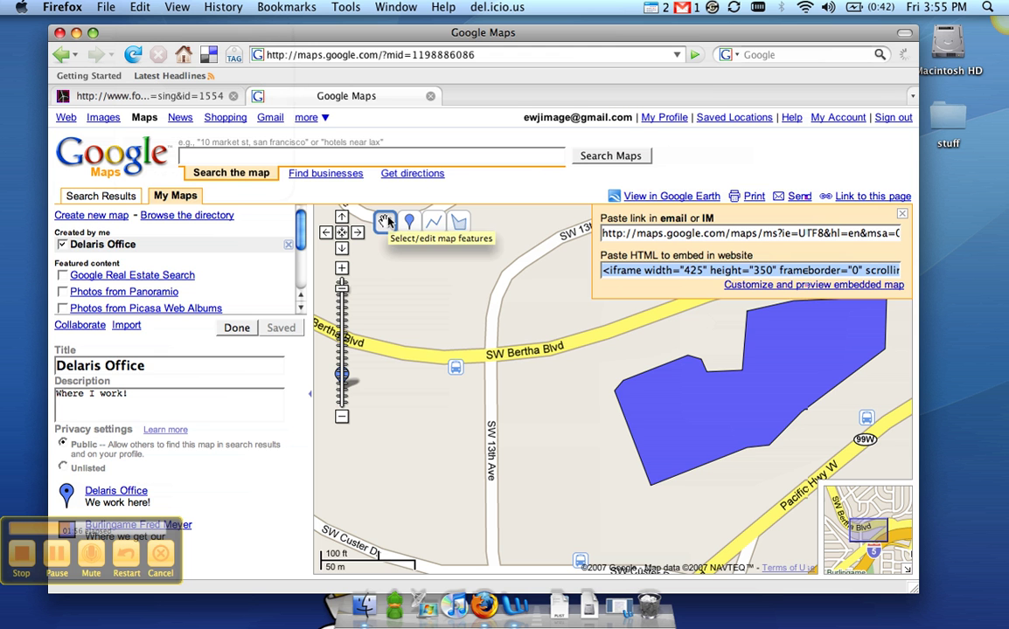
{"action": "key", "text": "super+t"}
{"action": "type", "text": "www.focu"}
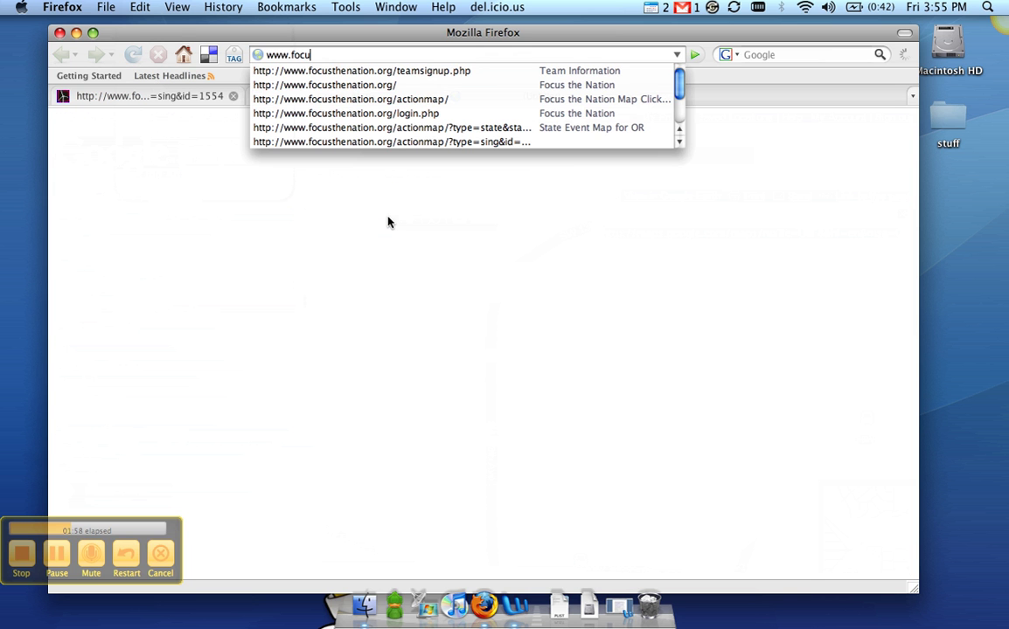
{"action": "key", "text": "Down"}
{"action": "key", "text": "Down"}
{"action": "key", "text": "Return"}
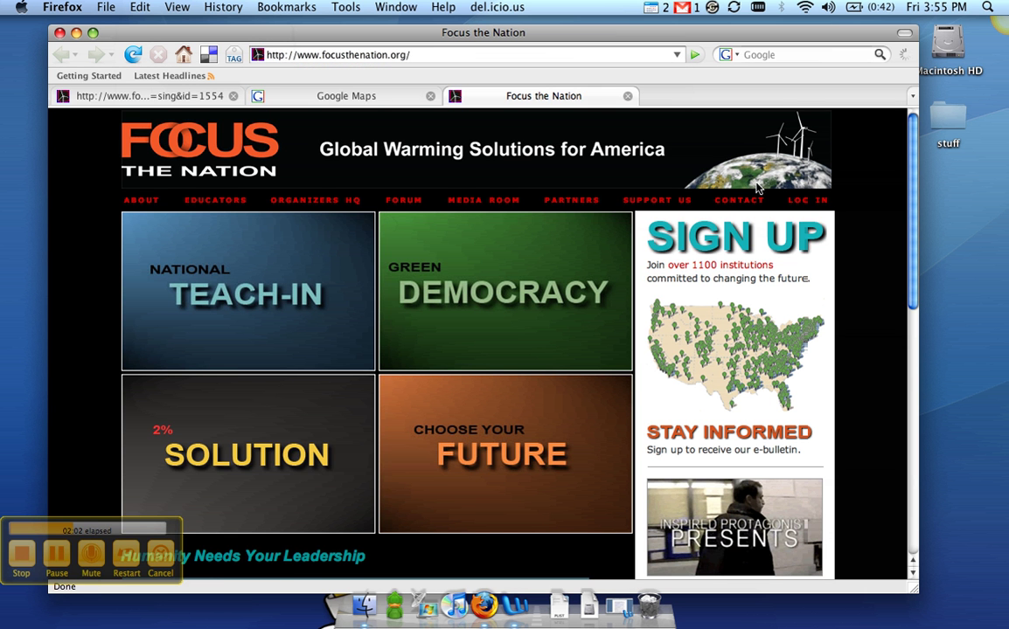
Step: Log in to Focus the Nation with the saved e-mail and account password
{"action": "left_click", "coordinate": [810, 201]}
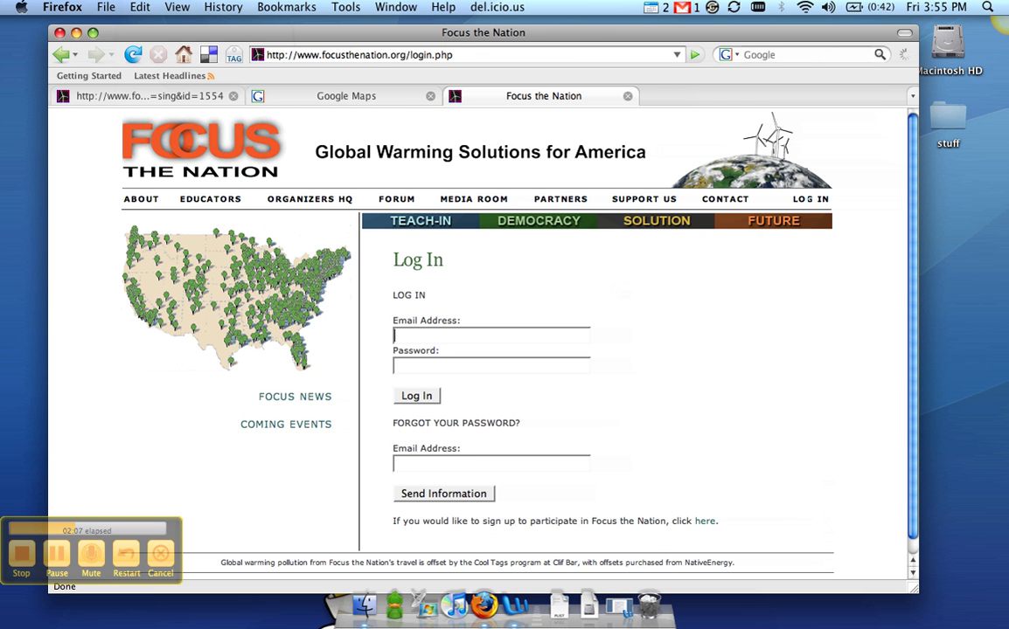
{"action": "type", "text": "jim"}
{"action": "key", "text": "Down"}
{"action": "key", "text": "Return"}
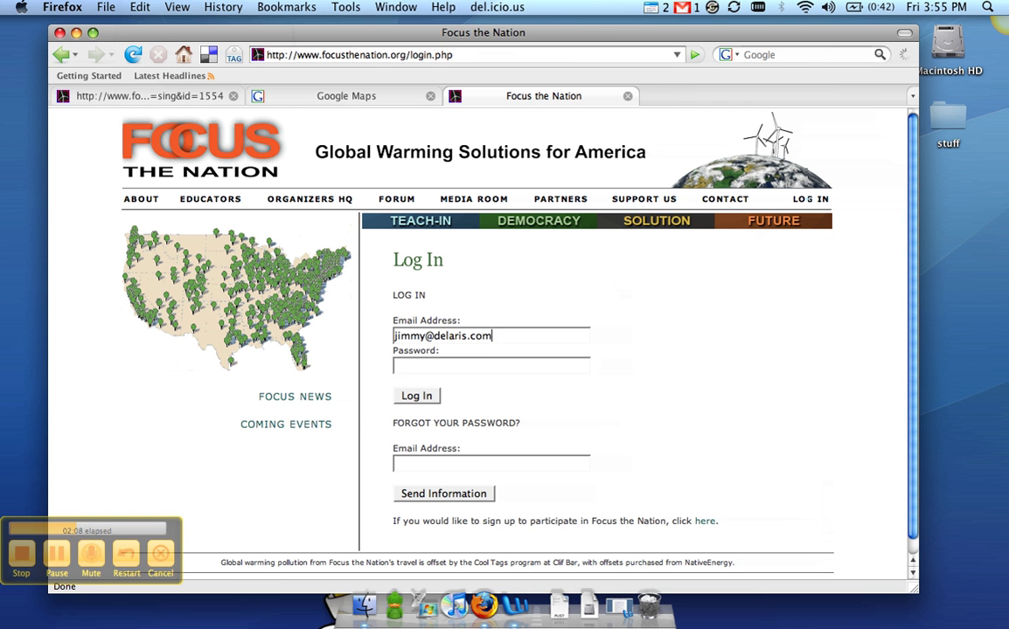
{"action": "key", "text": "Tab"}
{"action": "type", "text": "***********"}
{"action": "key", "text": "Return"}
{"action": "key", "text": "Escape"}
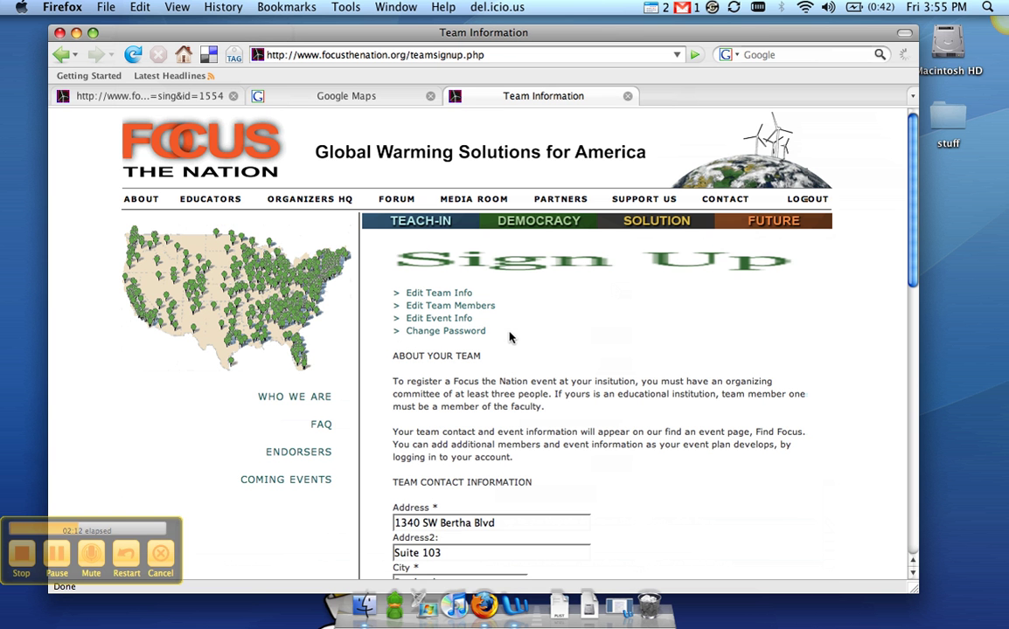
Step: Paste the map embed code into the MyMaps field and submit the team information
{"action": "scroll", "coordinate": [470, 346], "scroll_direction": "down", "scroll_amount": 4}
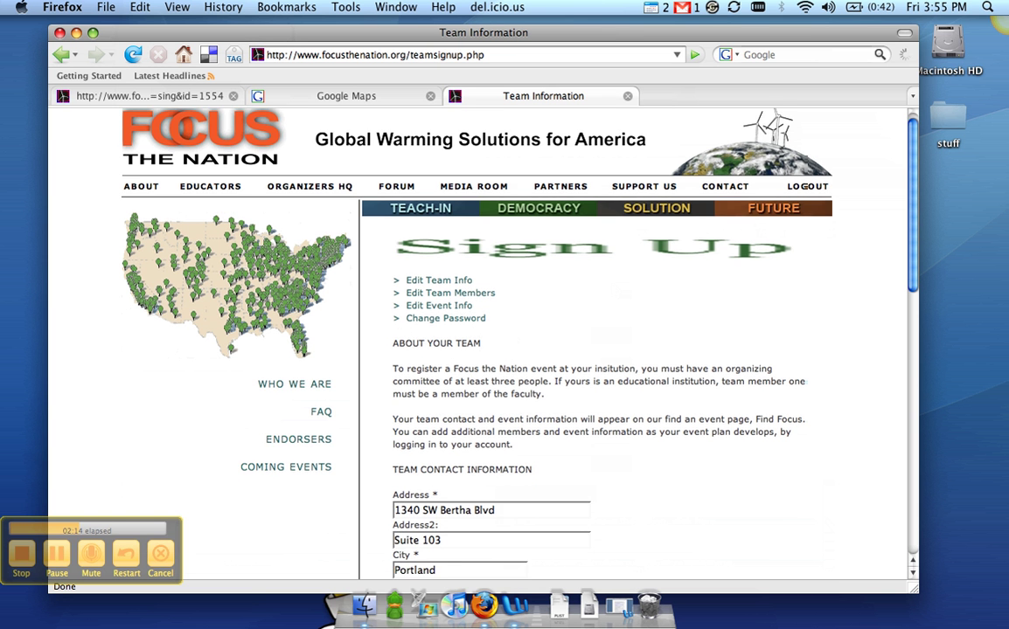
{"action": "scroll", "coordinate": [470, 346], "scroll_direction": "down", "scroll_amount": 7}
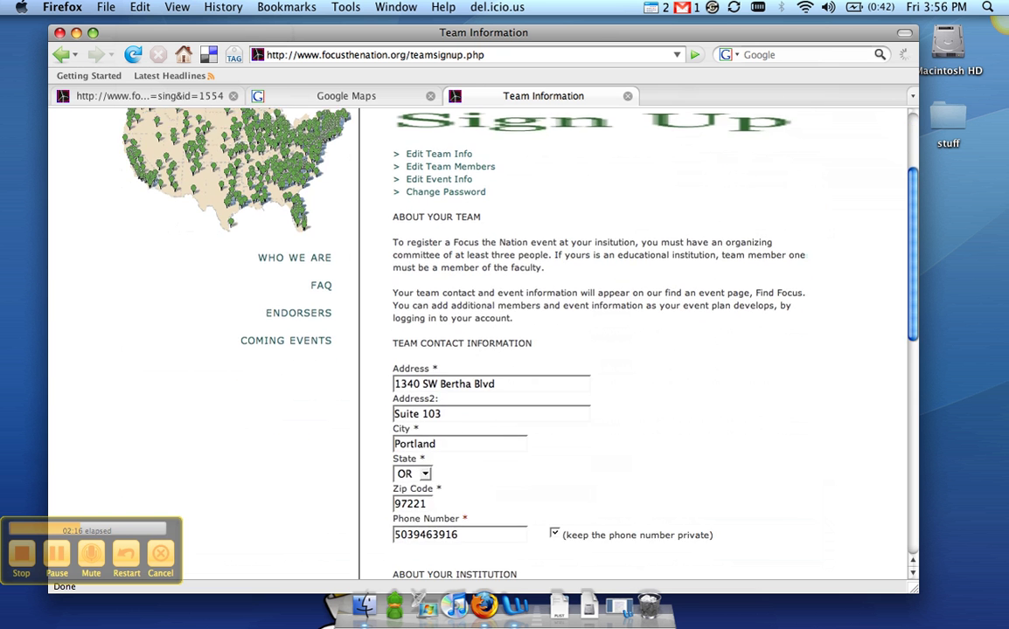
{"action": "scroll", "coordinate": [470, 346], "scroll_direction": "down", "scroll_amount": 10}
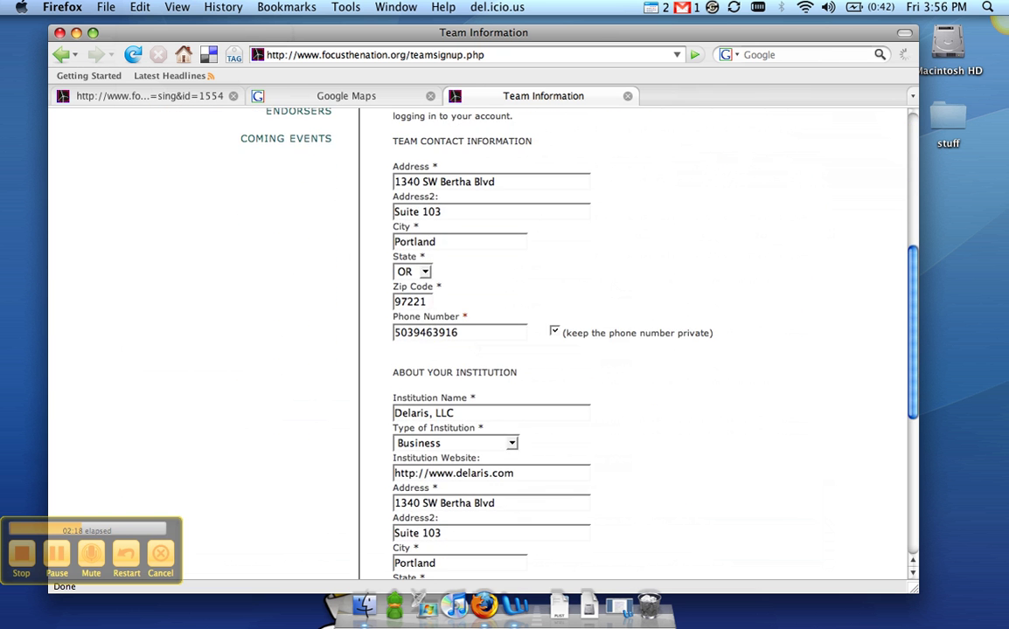
{"action": "scroll", "coordinate": [540, 300], "scroll_direction": "down", "scroll_amount": 4}
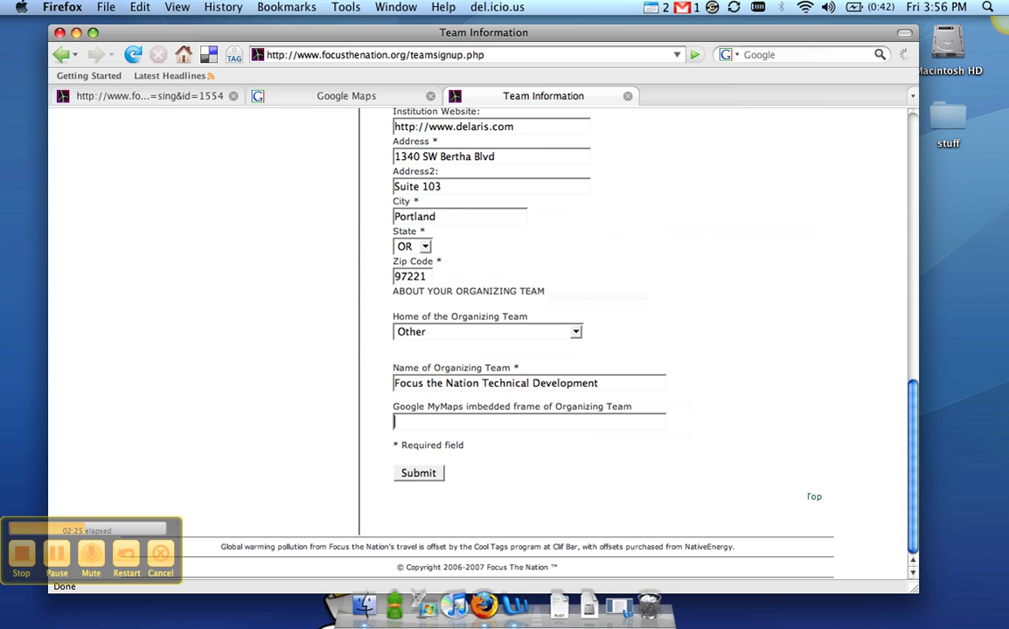
{"action": "right_click", "coordinate": [468, 421]}
{"action": "left_click", "coordinate": [492, 482]}
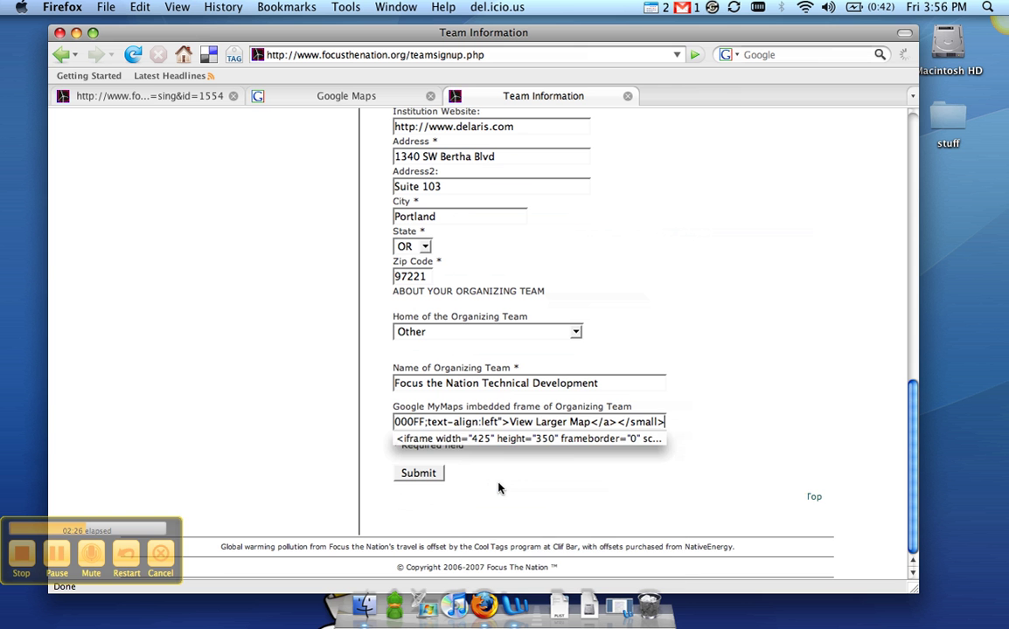
{"action": "left_click", "coordinate": [433, 476]}
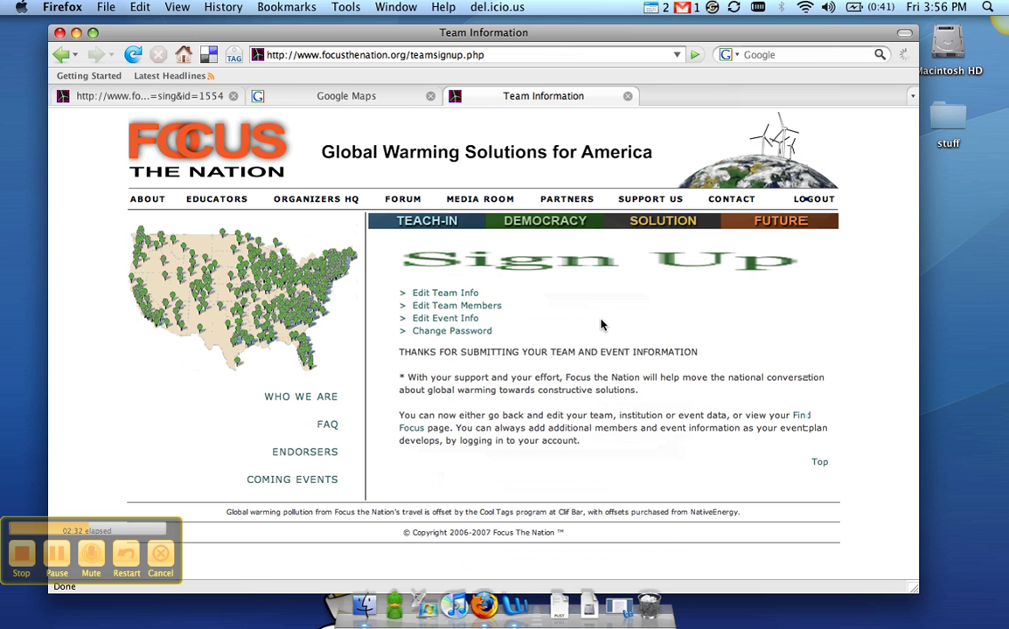
{"action": "left_click", "coordinate": [137, 96]}
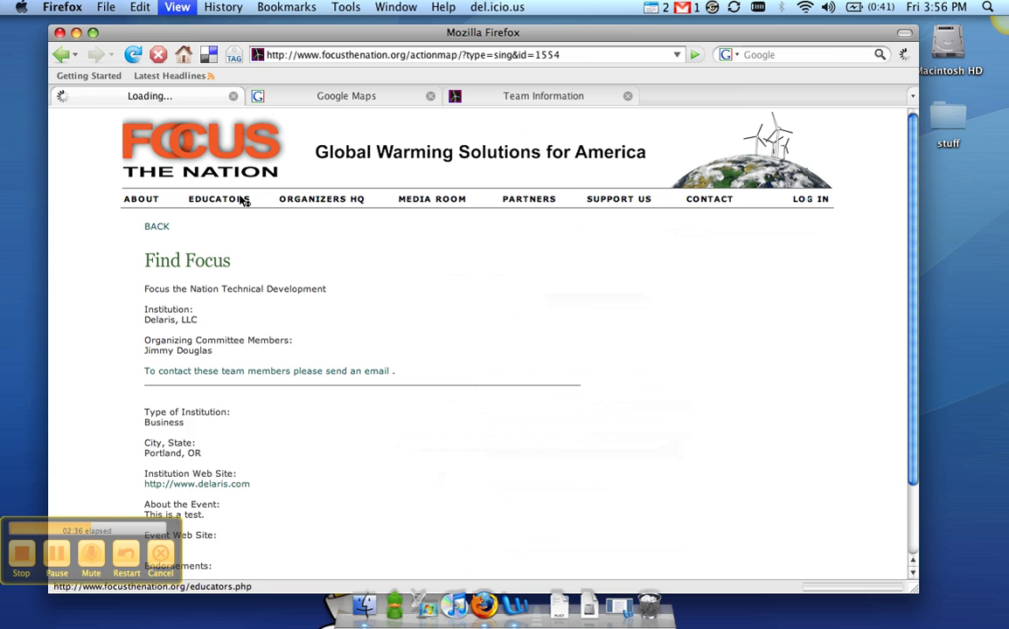
{"action": "scroll", "coordinate": [394, 294], "scroll_direction": "down", "scroll_amount": 5}
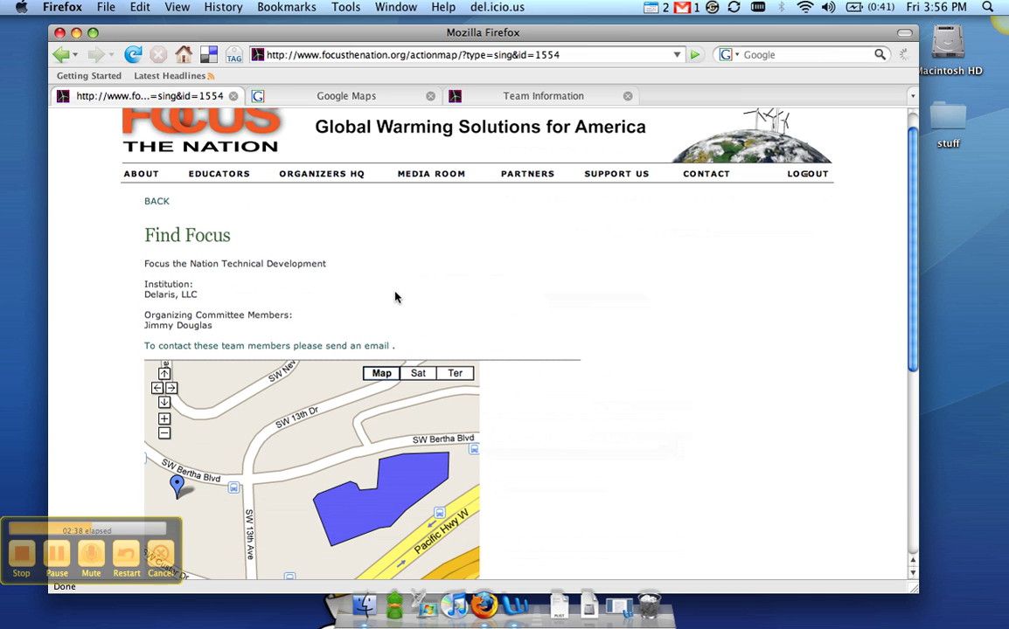
{"action": "scroll", "coordinate": [563, 289], "scroll_direction": "down", "scroll_amount": 4}
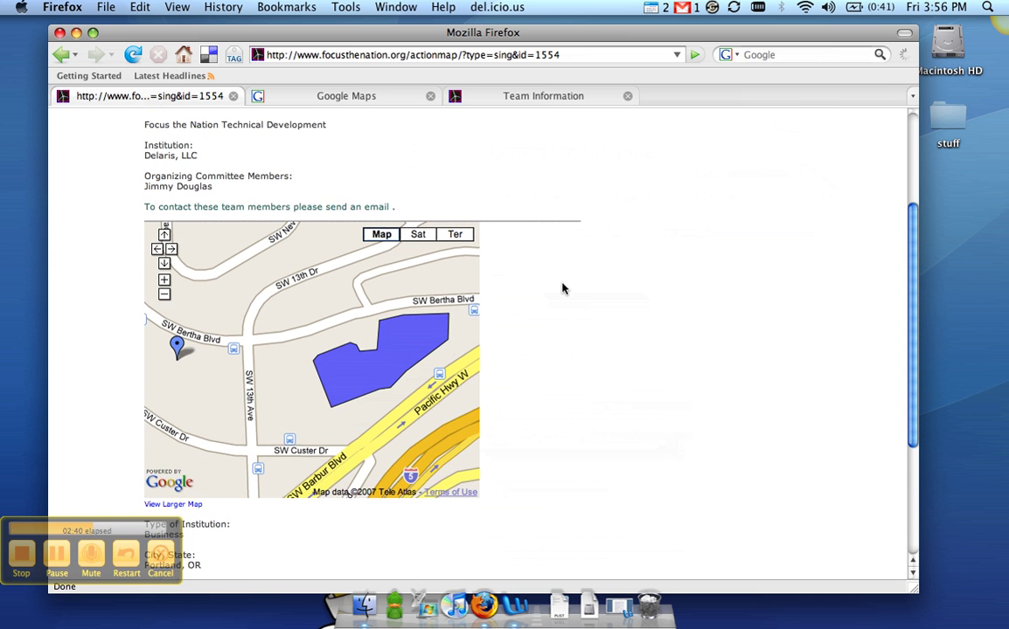
{"action": "scroll", "coordinate": [563, 288], "scroll_direction": "up", "scroll_amount": 2}
{"action": "scroll", "coordinate": [563, 288], "scroll_direction": "up", "scroll_amount": 1}
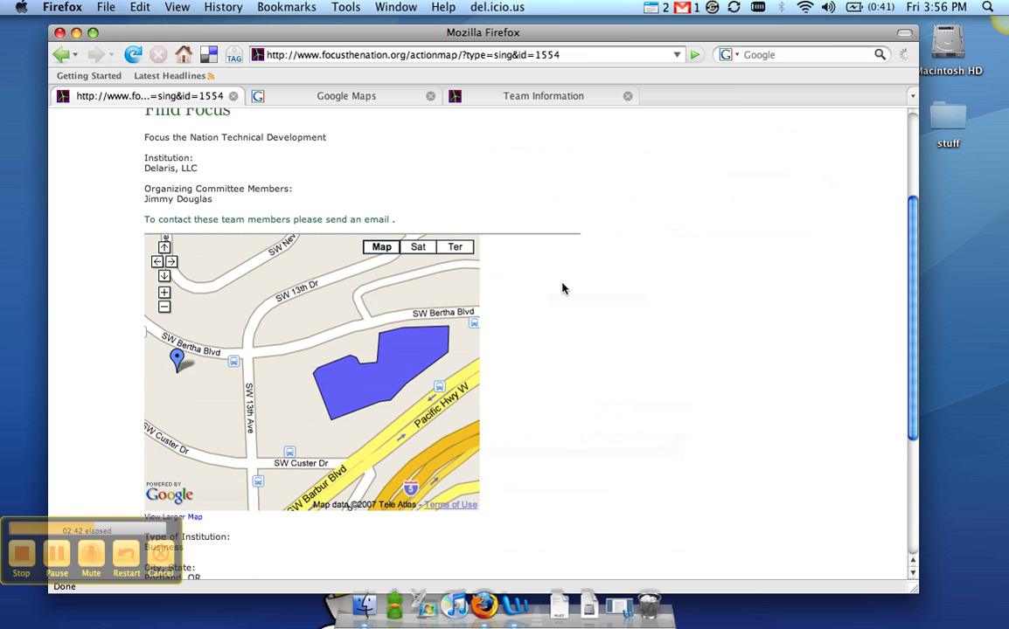
{"action": "left_click", "coordinate": [176, 357]}
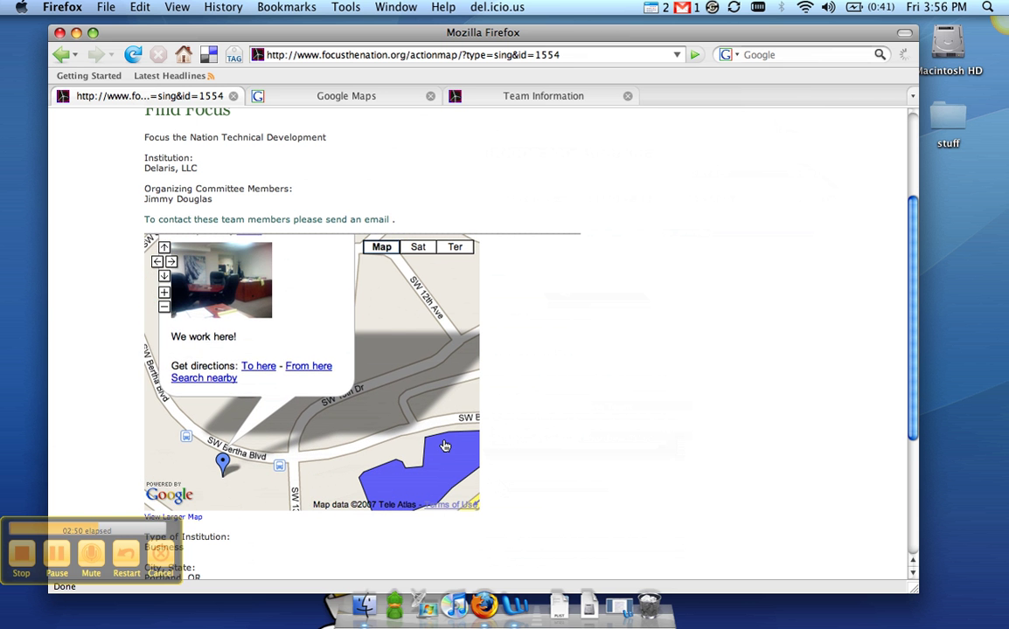
{"action": "left_click", "coordinate": [444, 446]}
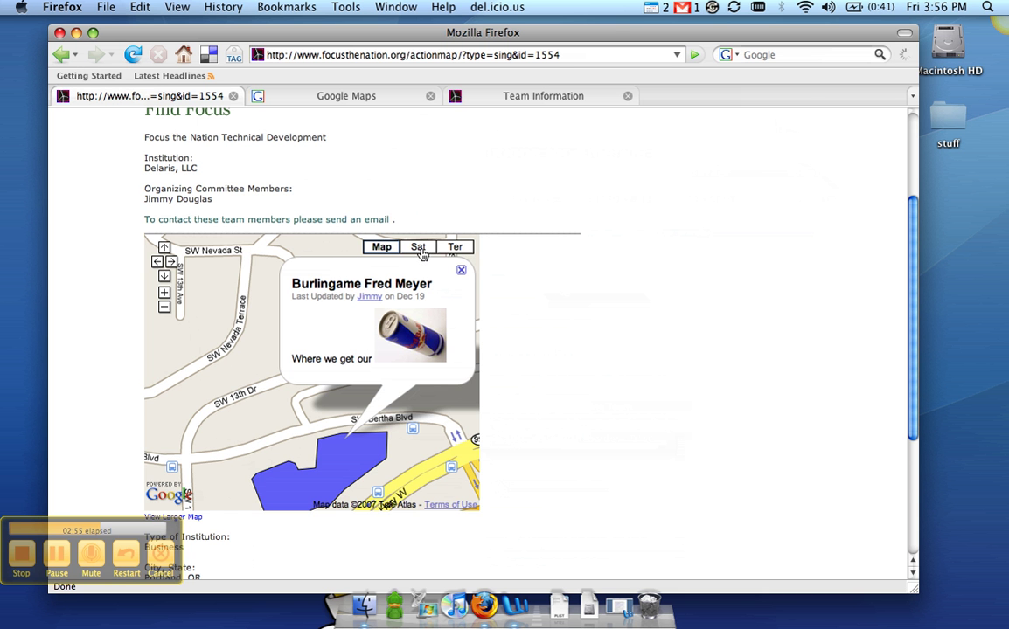
{"action": "left_click", "coordinate": [419, 248]}
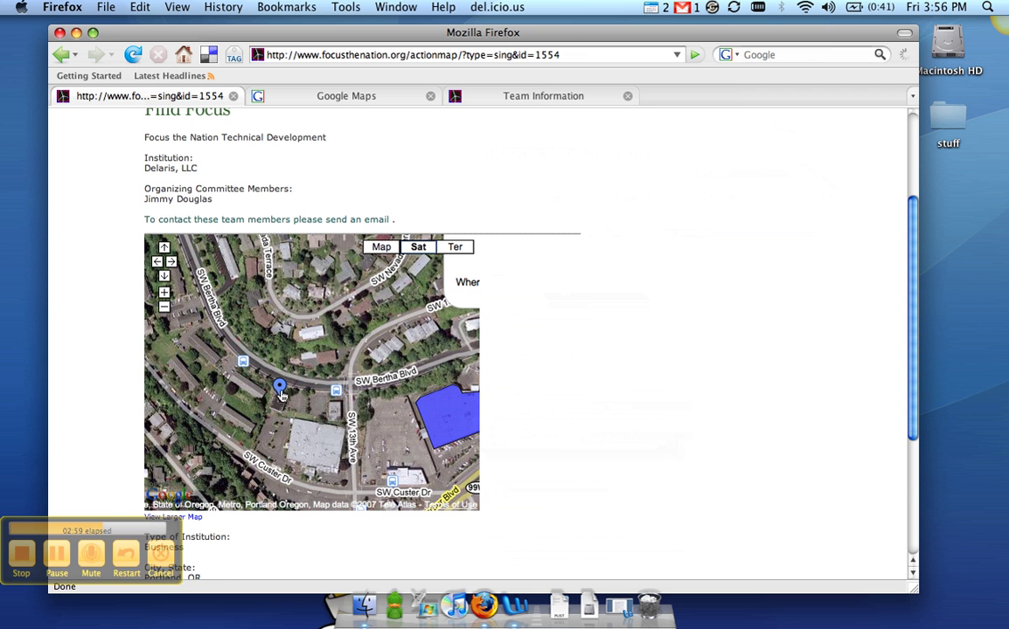
{"action": "left_click", "coordinate": [280, 390]}
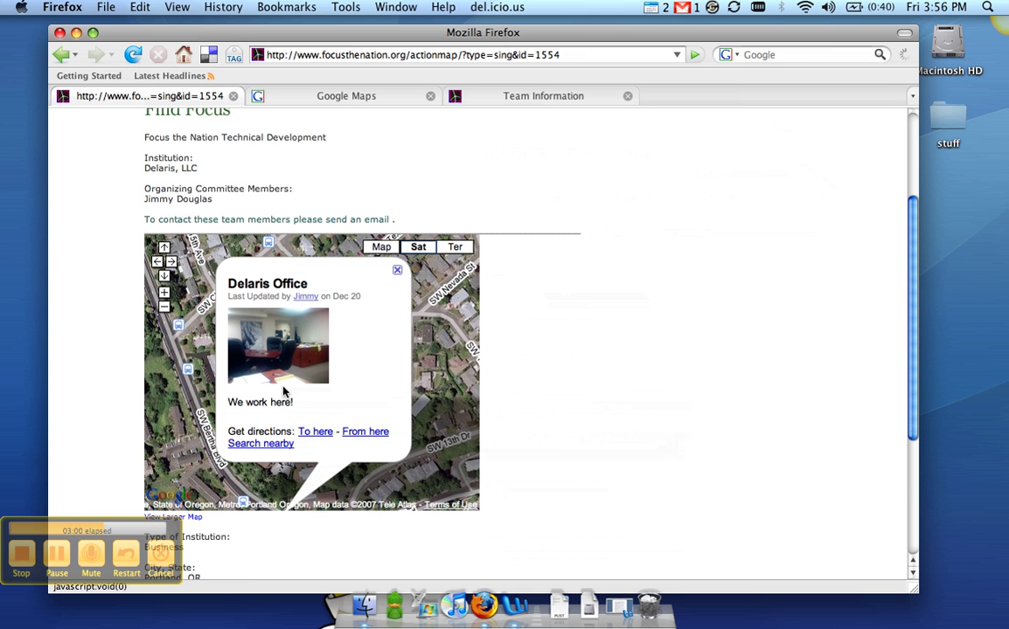
{"action": "left_click_drag", "start_coordinate": [437, 416], "coordinate": [394, 284]}
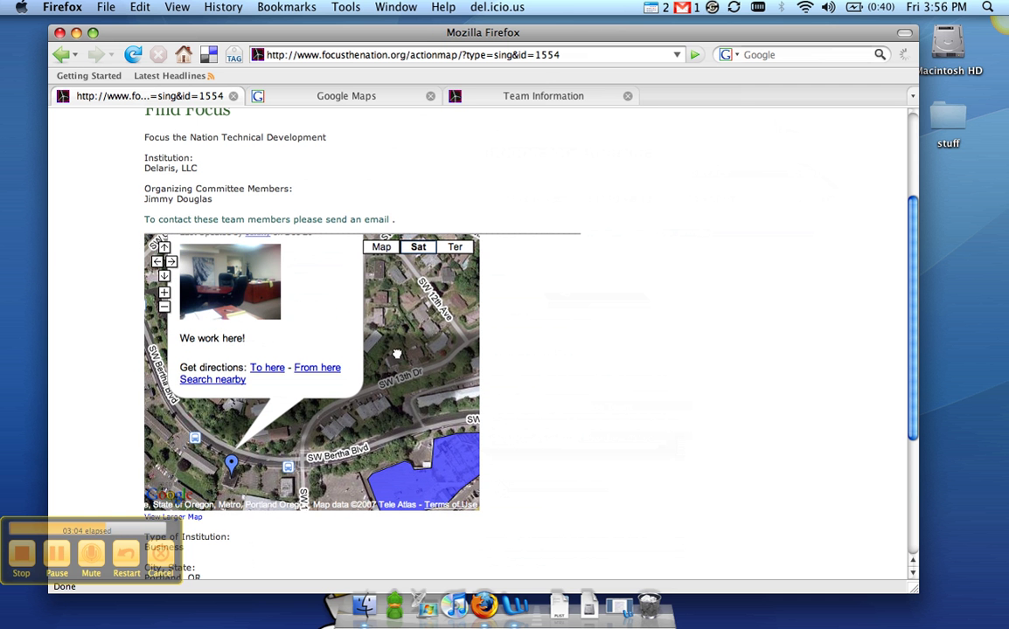
{"action": "left_click", "coordinate": [535, 97]}
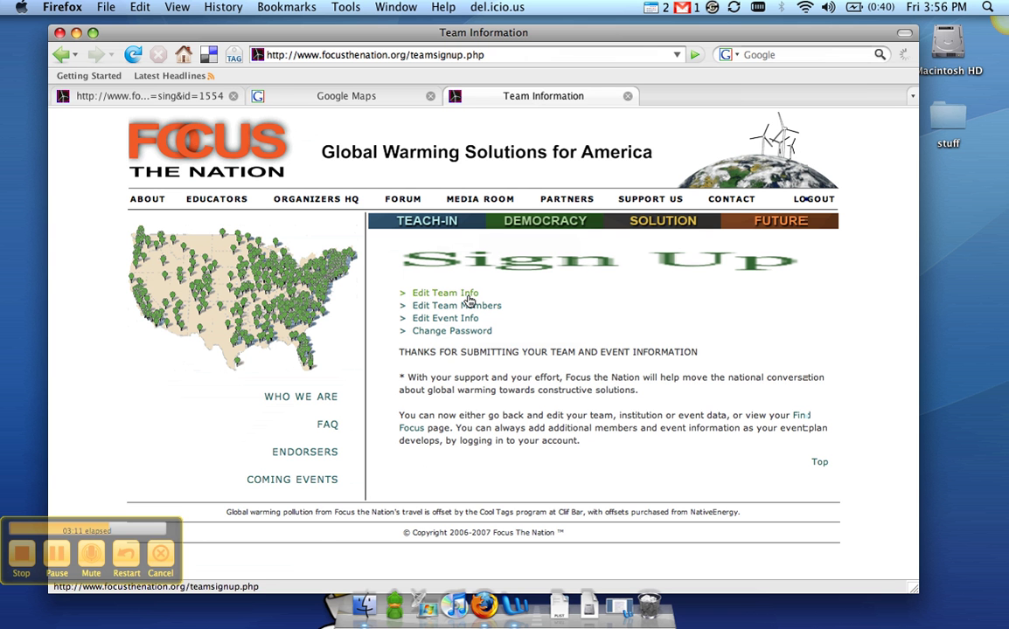
Step: Open the team information edit form containing the map embed code
{"action": "left_click", "coordinate": [423, 293]}
{"action": "scroll", "coordinate": [482, 297], "scroll_direction": "down", "scroll_amount": 15}
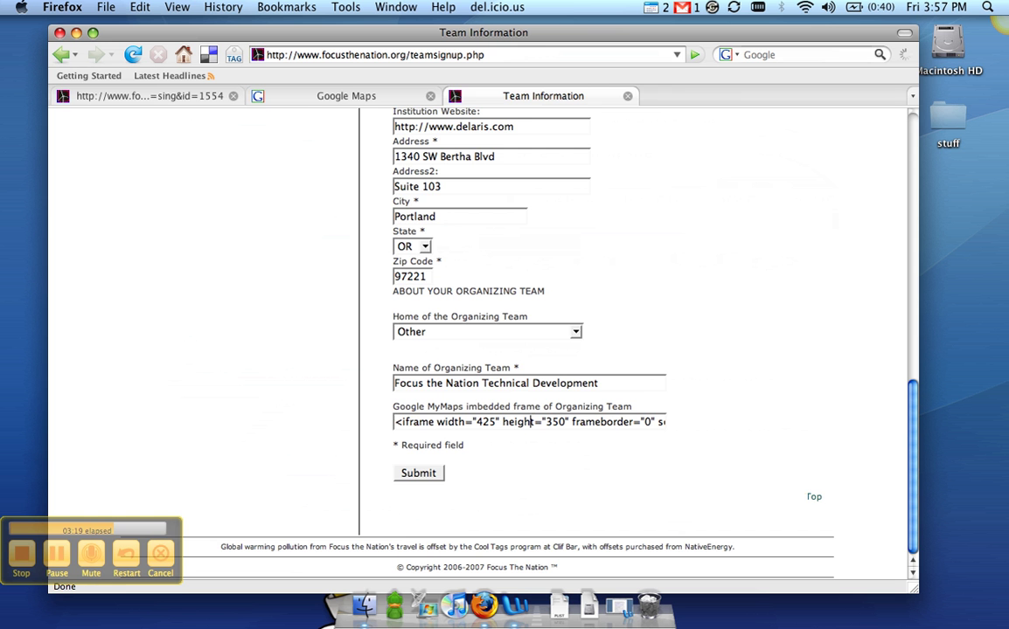
{"action": "left_click", "coordinate": [208, 96]}
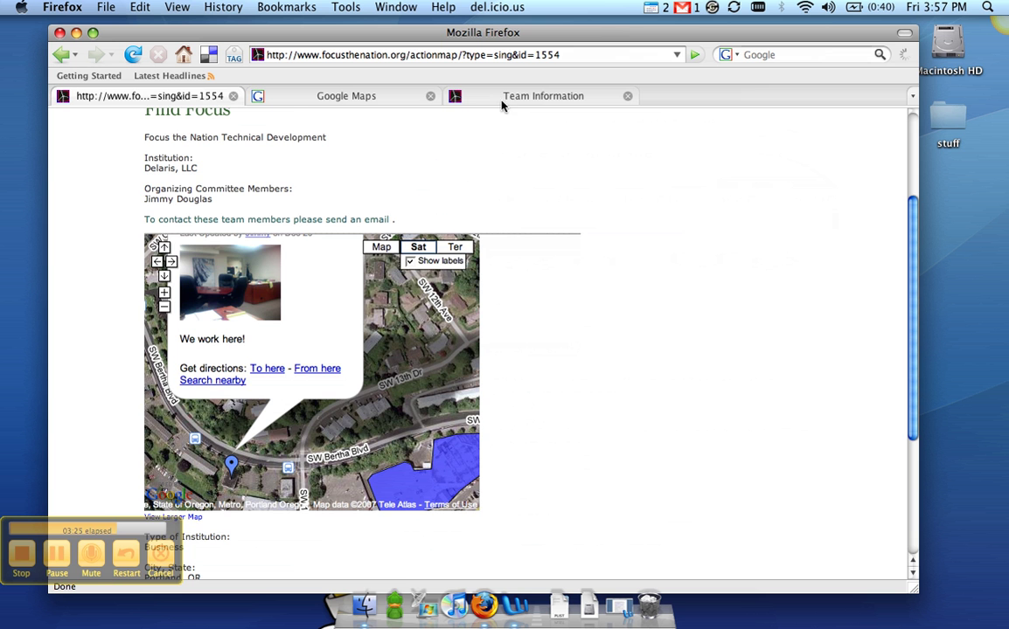
{"action": "left_click", "coordinate": [523, 97]}
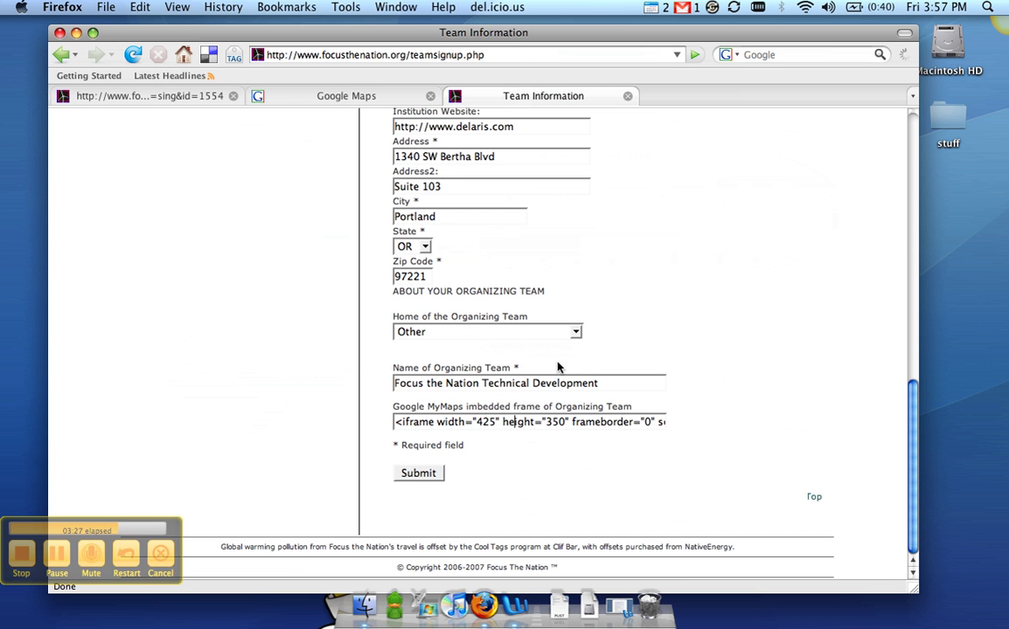
Step: Change the embed iframe width from 425 to 700 and height from 350 to 450
{"action": "key", "text": "shift+Right"}
{"action": "key", "text": "shift+Right"}
{"action": "type", "text": "700"}
{"action": "key", "text": "shift+Right"}
{"action": "type", "text": "4"}
Step: Submit the updated team form and reload the Find Focus page to show the larger map
{"action": "left_click", "coordinate": [409, 476]}
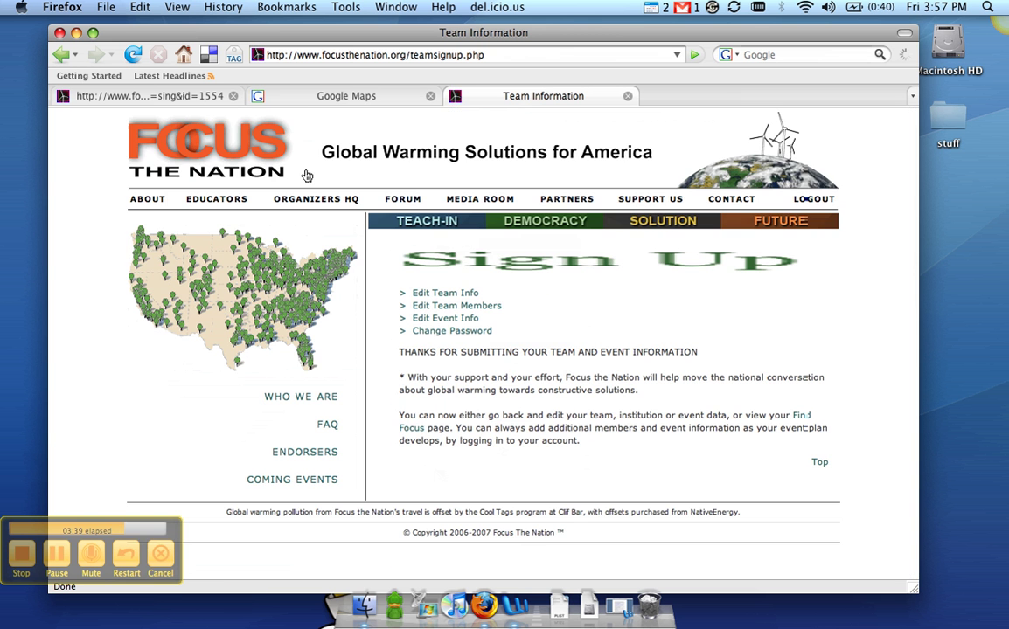
{"action": "left_click", "coordinate": [194, 97]}
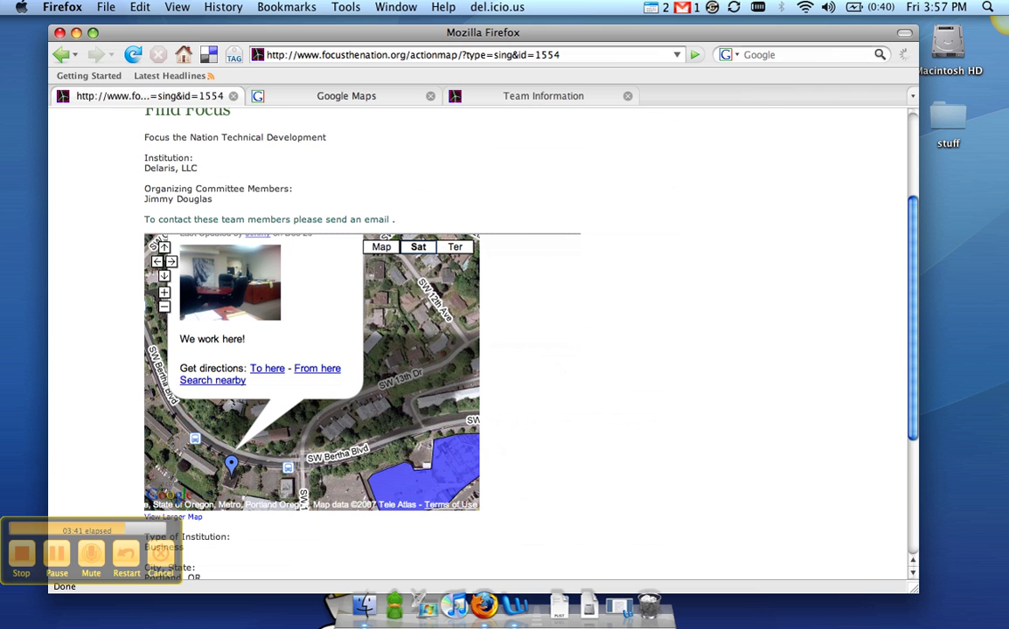
{"action": "left_click", "coordinate": [138, 8]}
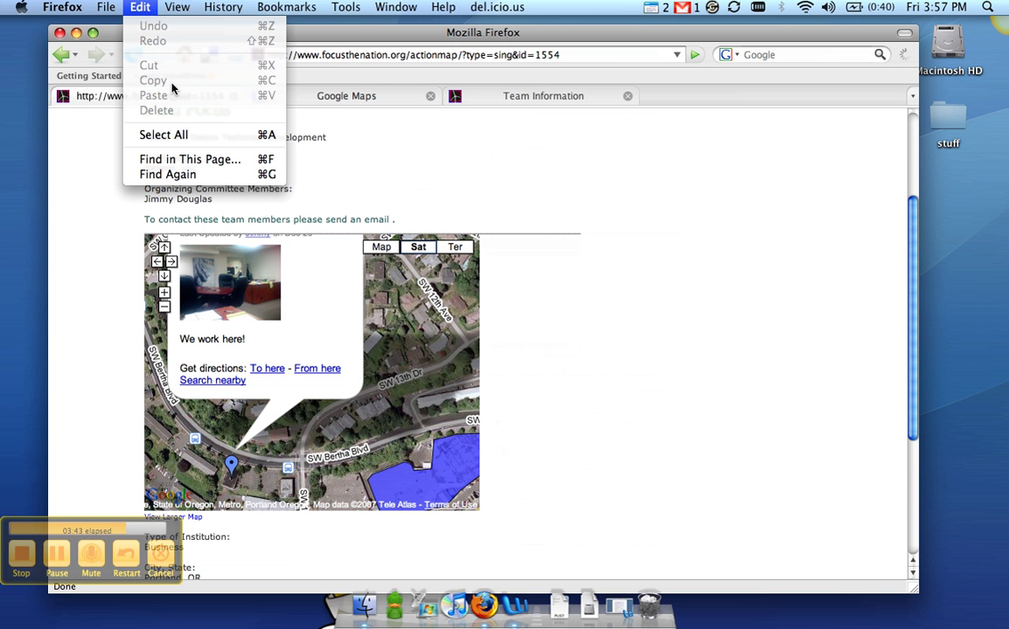
{"action": "mouse_move", "coordinate": [175, 9]}
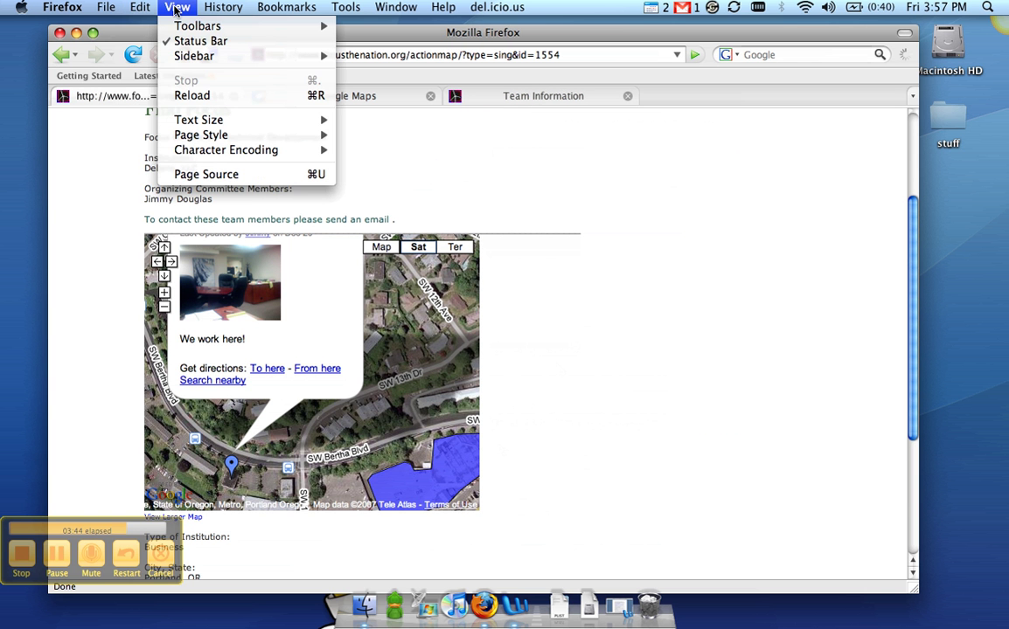
{"action": "left_click", "coordinate": [190, 96]}
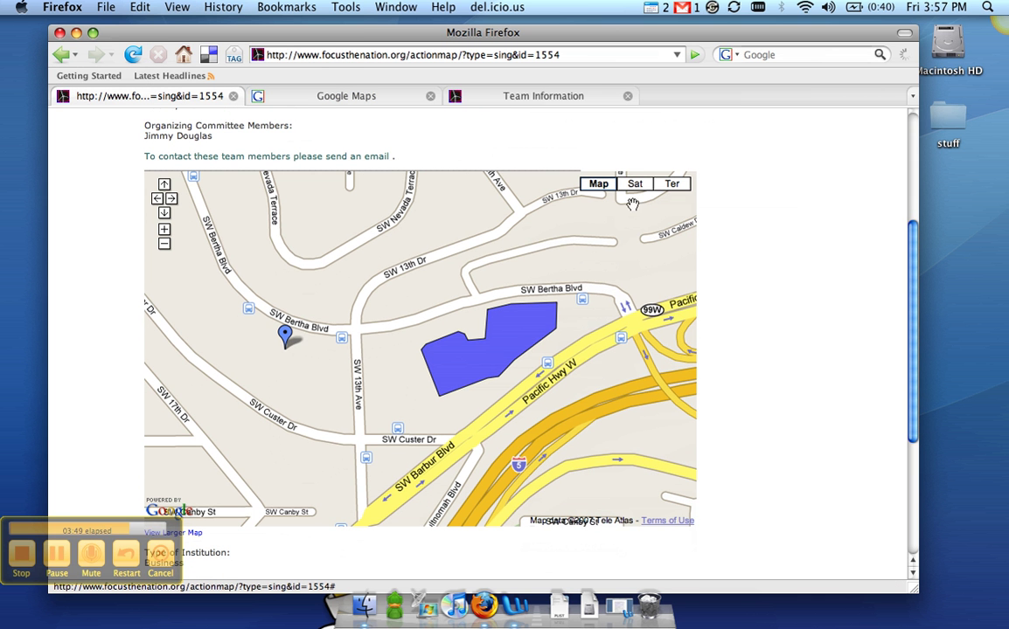
Step: Switch the map to satellite, centre and zoom on the office, and show the office and Burlingame Fred Meyer details
{"action": "left_click", "coordinate": [635, 186]}
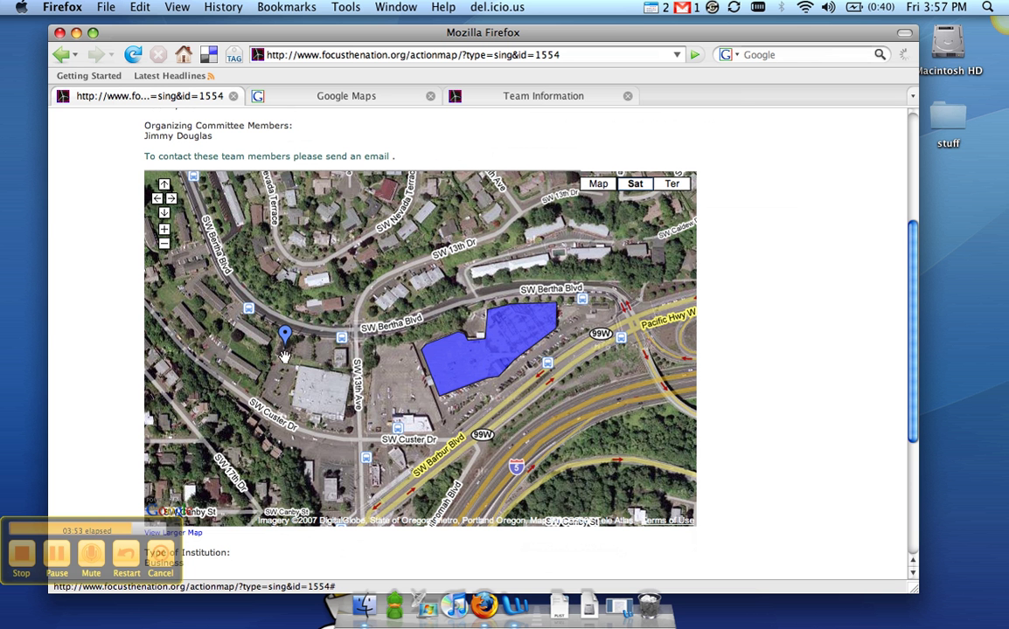
{"action": "left_click_drag", "start_coordinate": [295, 363], "coordinate": [374, 405]}
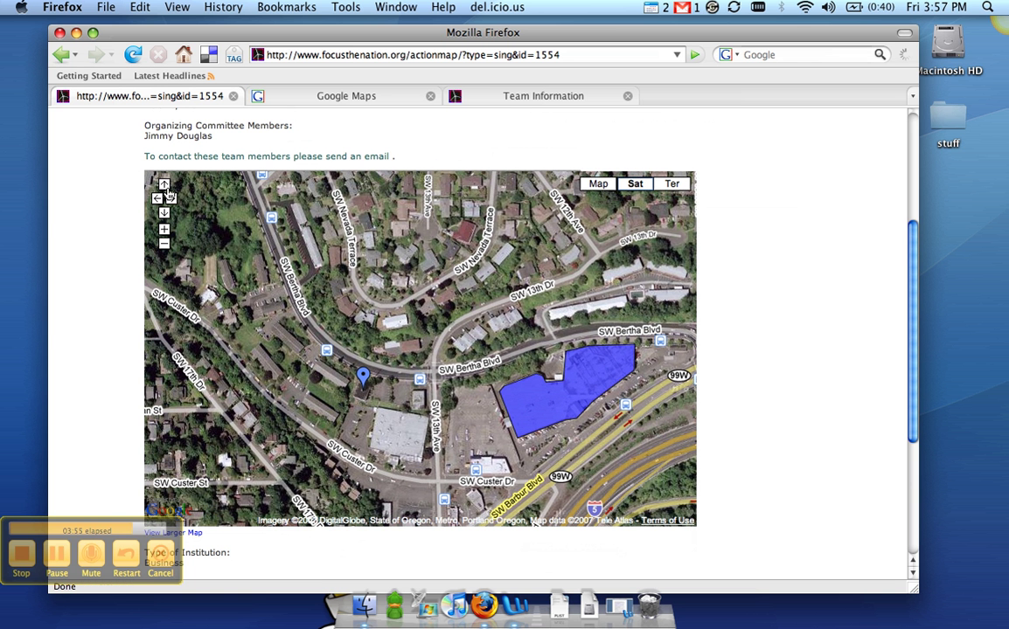
{"action": "left_click", "coordinate": [165, 229]}
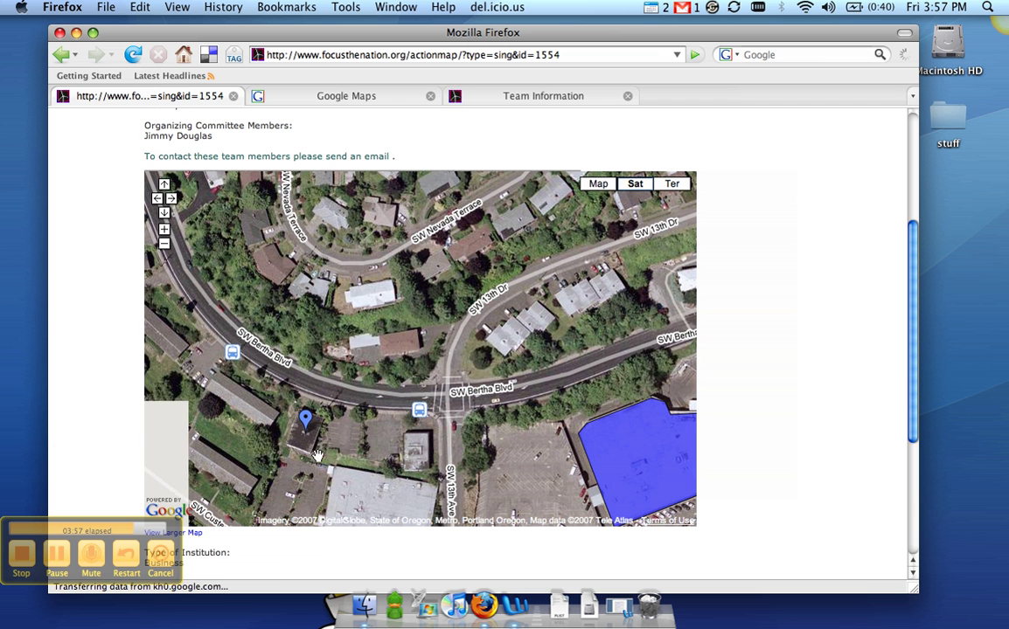
{"action": "left_click", "coordinate": [306, 428]}
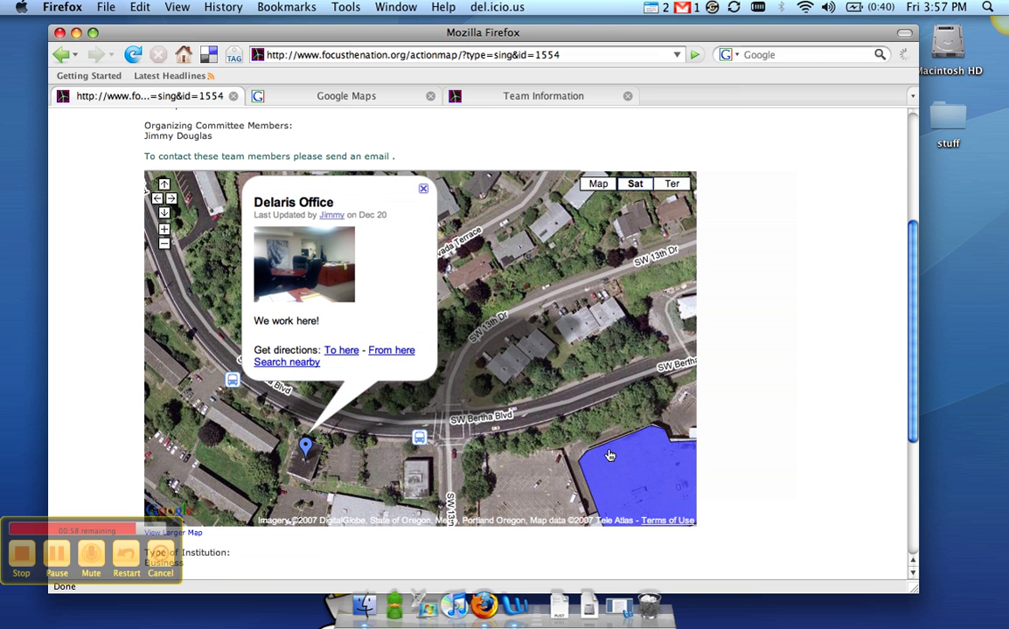
{"action": "left_click", "coordinate": [546, 407]}
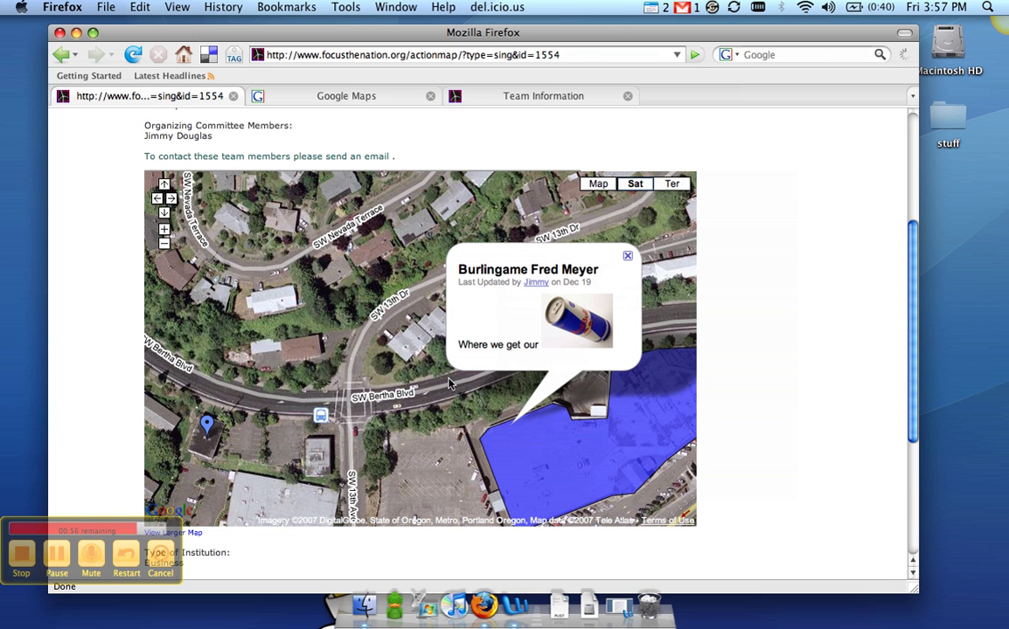
{"action": "scroll", "coordinate": [359, 288], "scroll_direction": "down", "scroll_amount": 5}
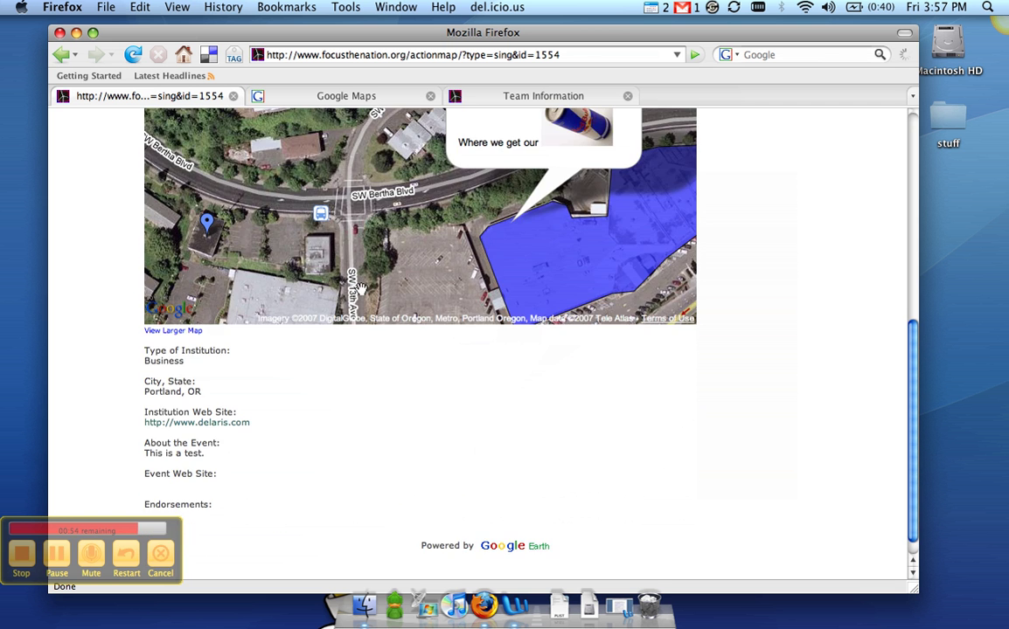
{"action": "scroll", "coordinate": [359, 289], "scroll_direction": "up", "scroll_amount": 8}
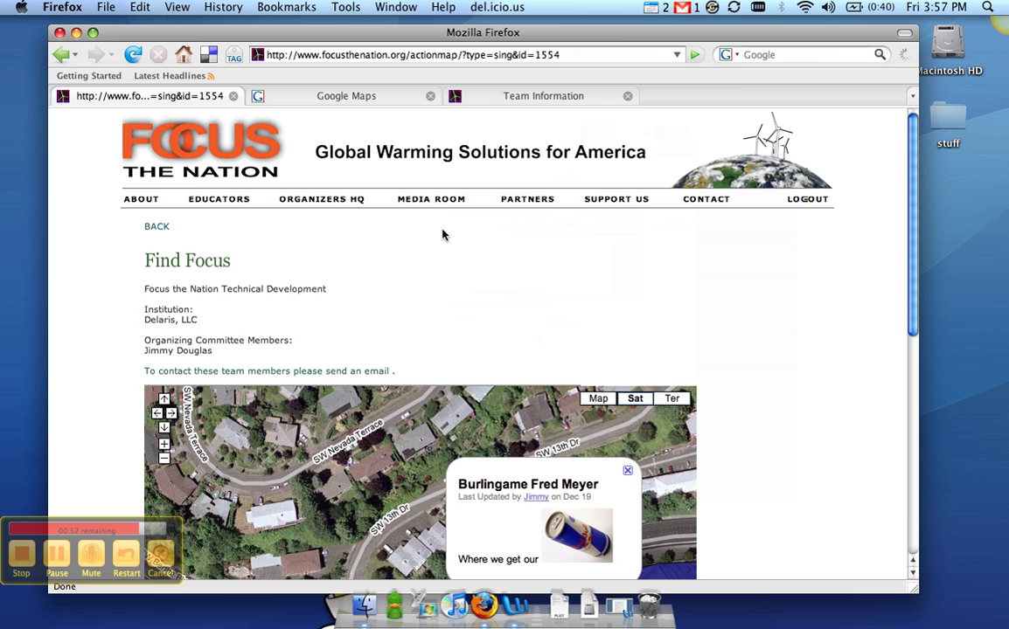
Step: Close the Team Information and Find Focus tabs, leaving the Google Maps Delaris Office map
{"action": "left_click", "coordinate": [332, 97]}
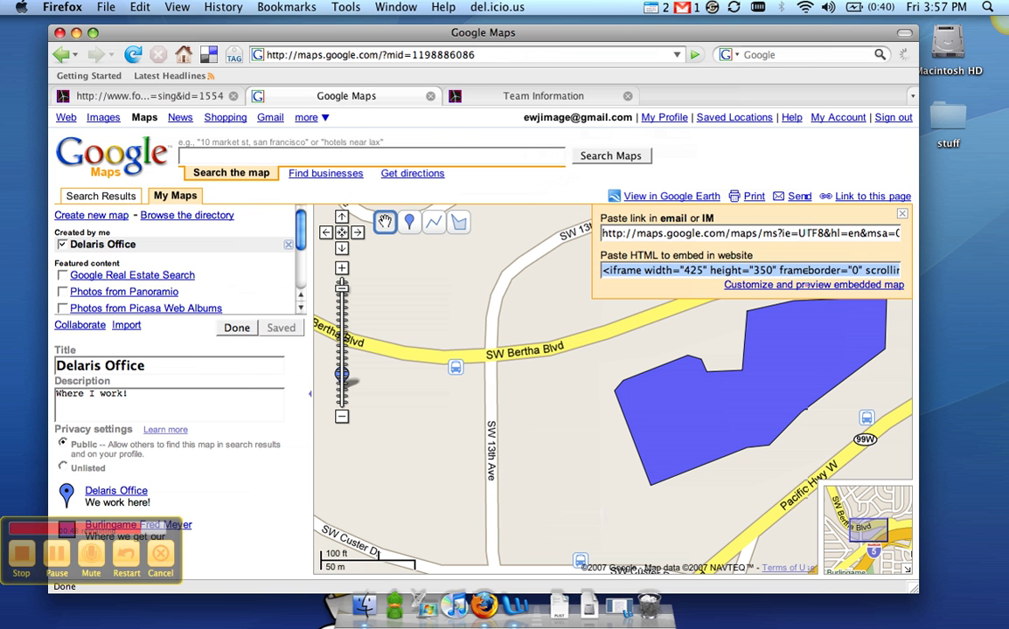
{"action": "left_click", "coordinate": [507, 95]}
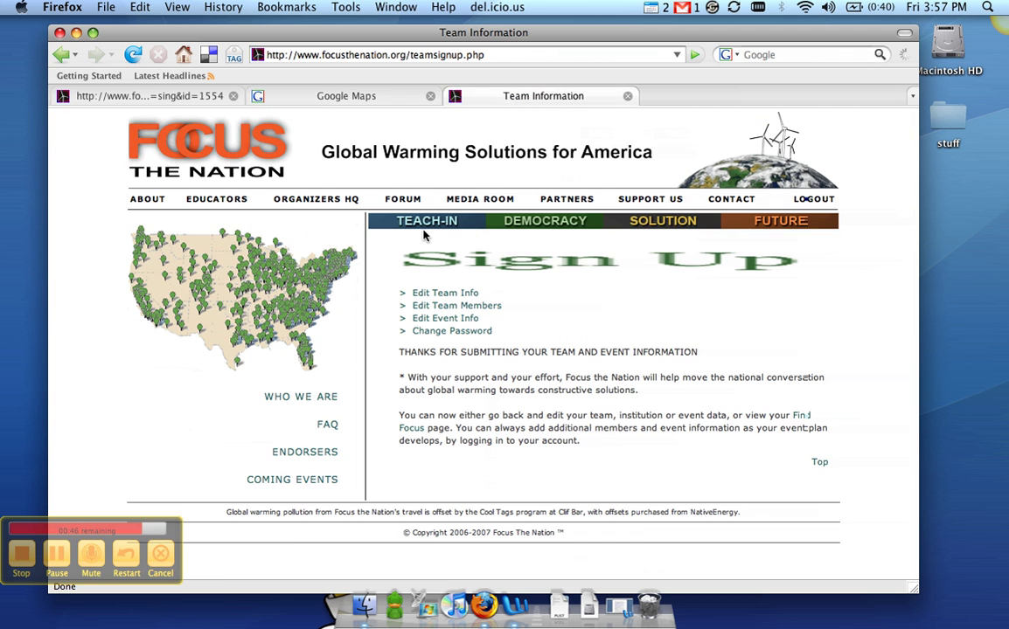
{"action": "left_click", "coordinate": [207, 98]}
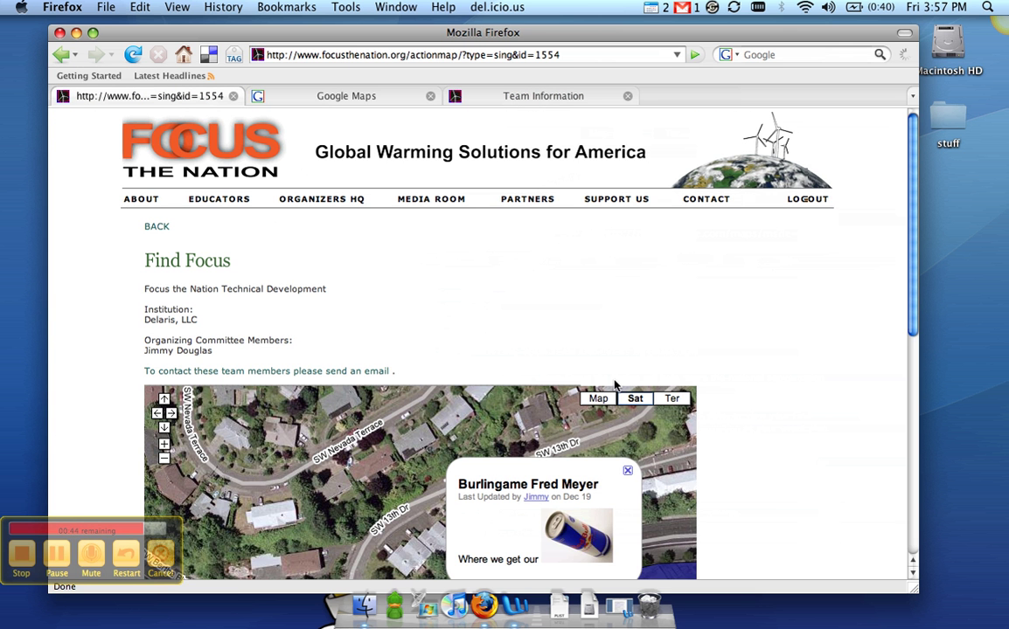
{"action": "scroll", "coordinate": [772, 379], "scroll_direction": "down", "scroll_amount": 5}
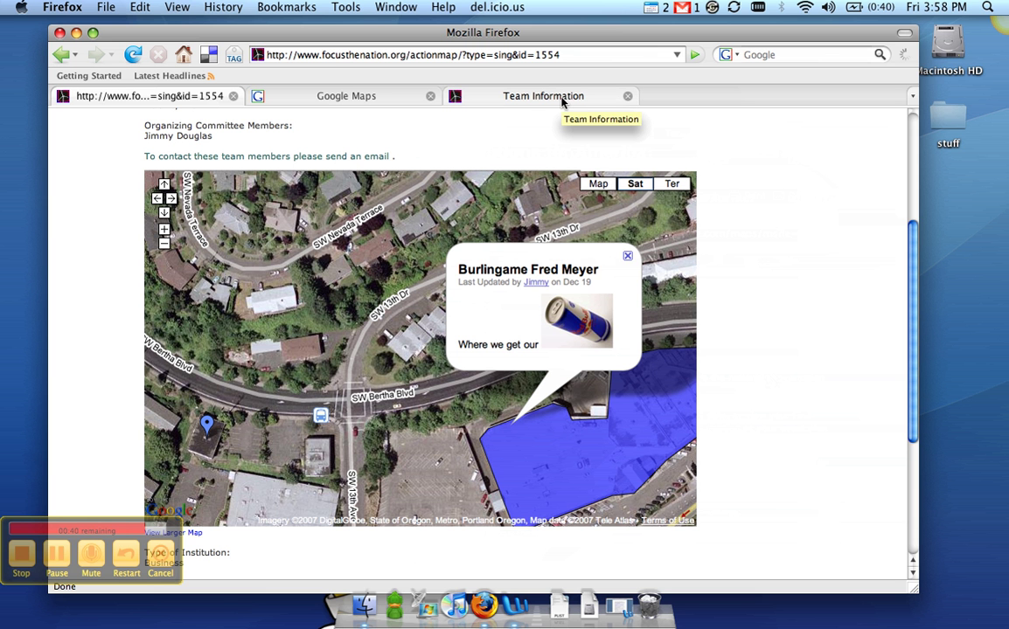
{"action": "left_click", "coordinate": [516, 100]}
{"action": "left_click", "coordinate": [437, 99]}
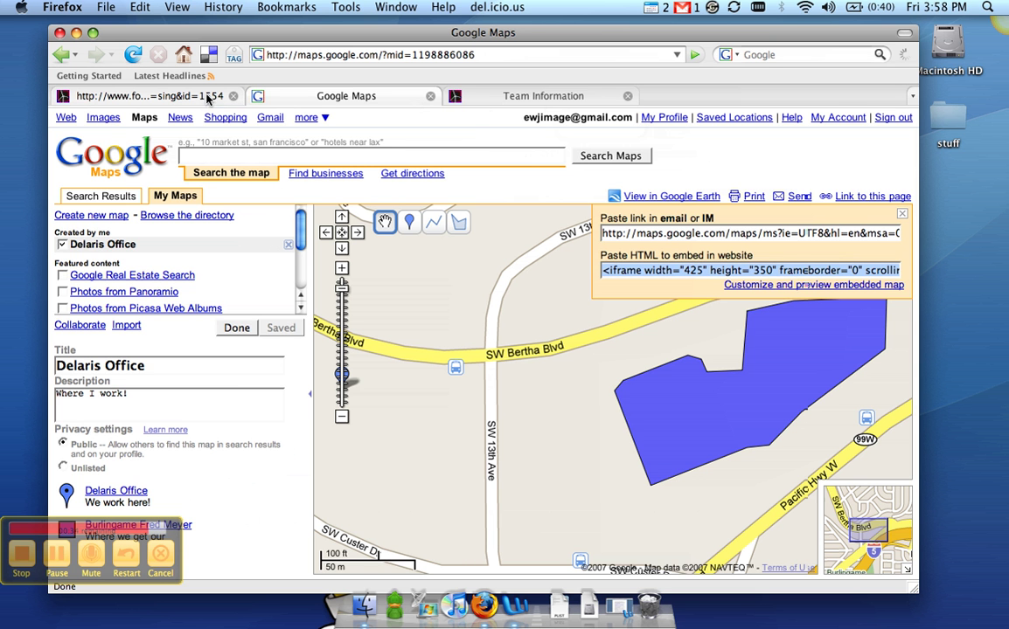
{"action": "left_click", "coordinate": [577, 96]}
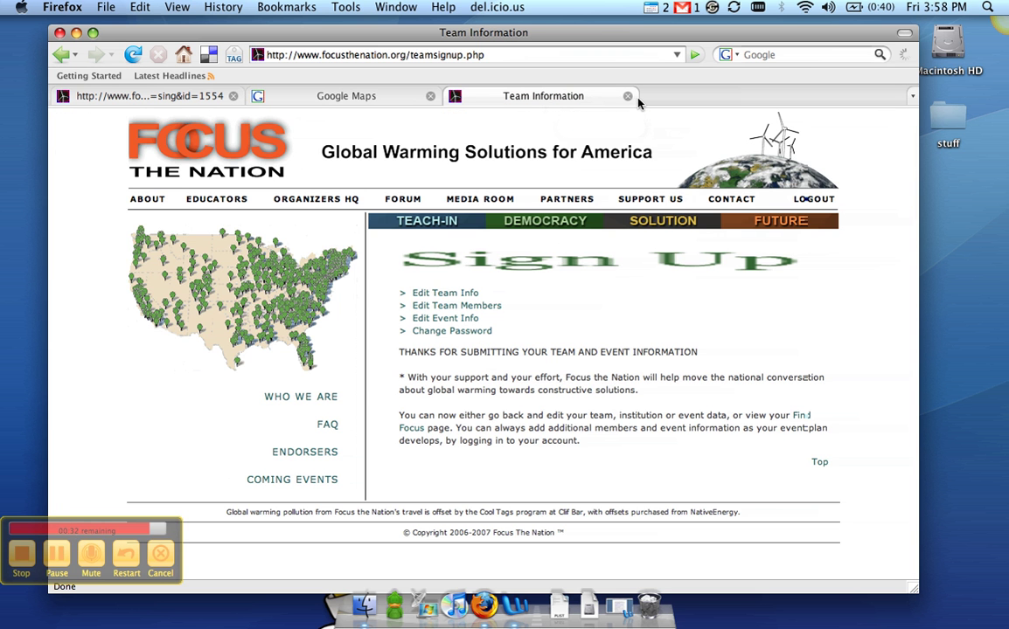
{"action": "left_click", "coordinate": [627, 96]}
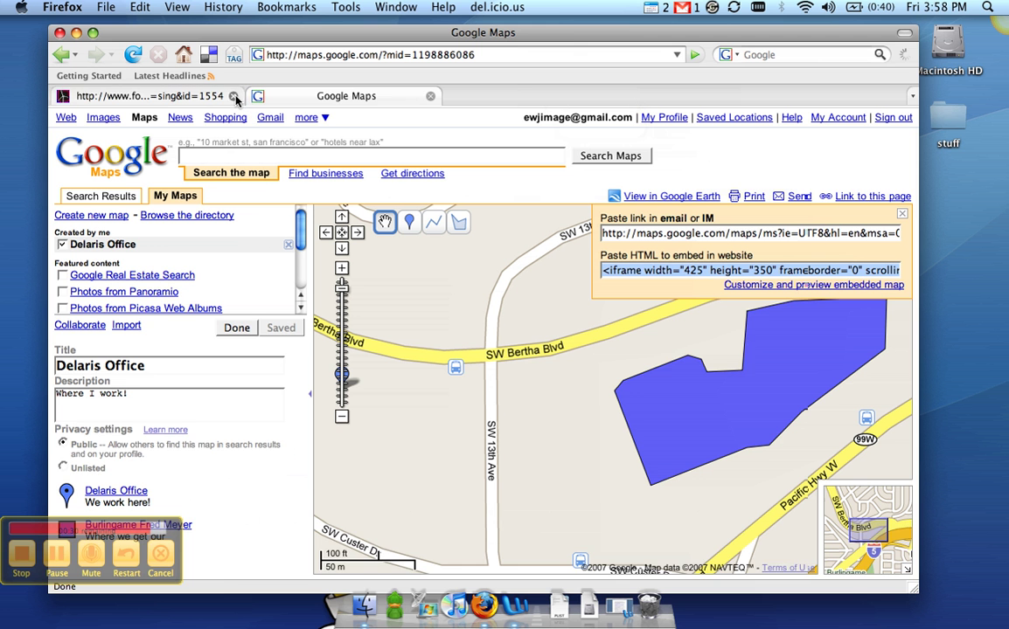
{"action": "left_click", "coordinate": [234, 96]}
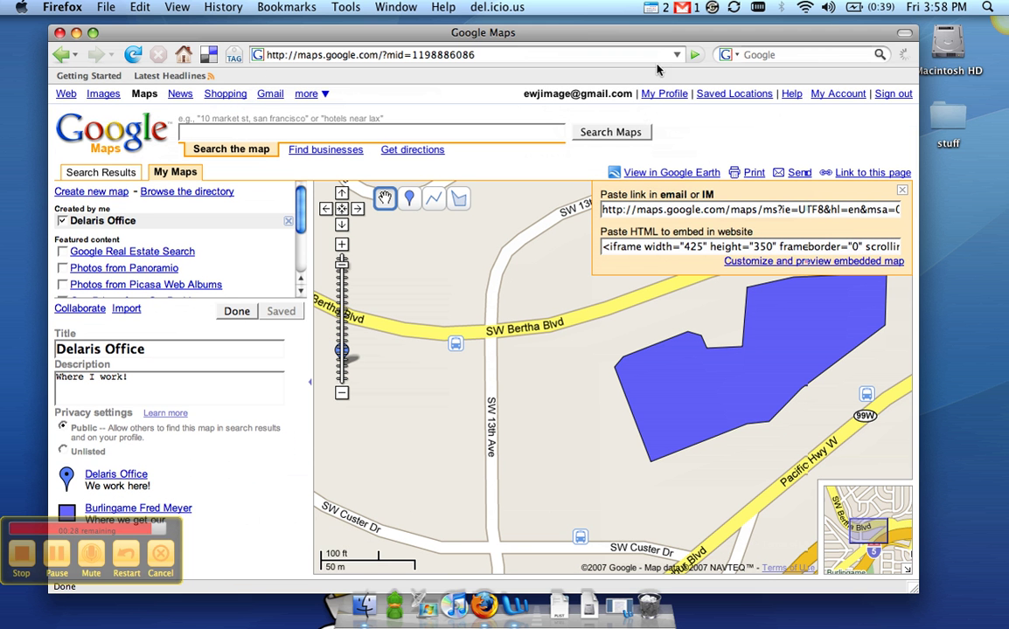